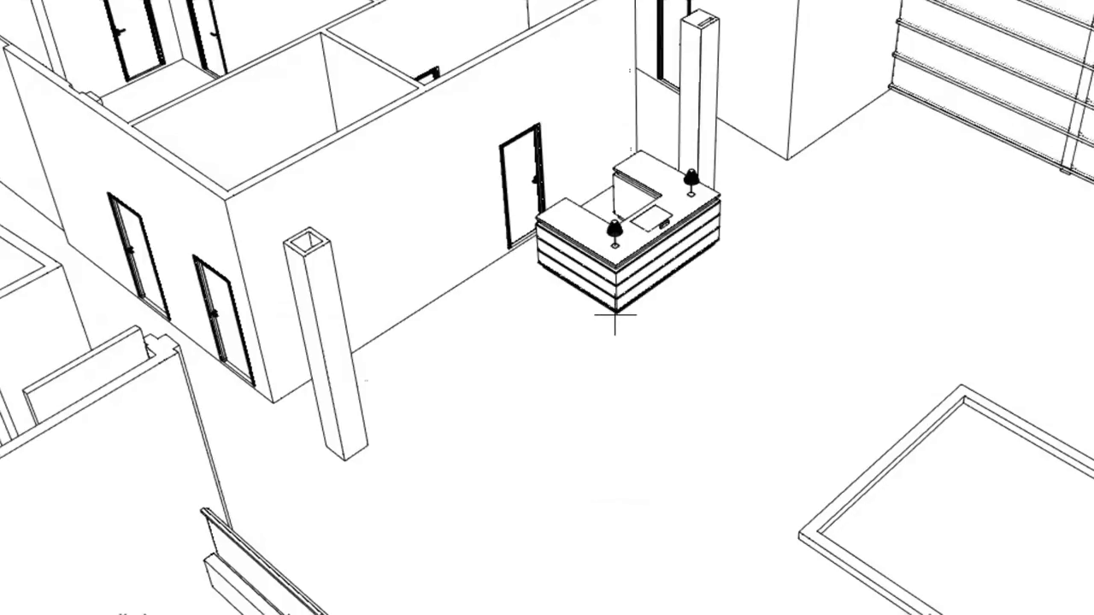
Reshape the reception desk between the columns to about 7 m long, 1.71 m wide and 1.35 m high
click(614, 314)
click(614, 317)
mouse_move(613, 317)
mouse_down()
mouse_move(440, 432)
mouse_move(396, 447)
mouse_move(486, 405)
mouse_move(595, 326)
mouse_up()
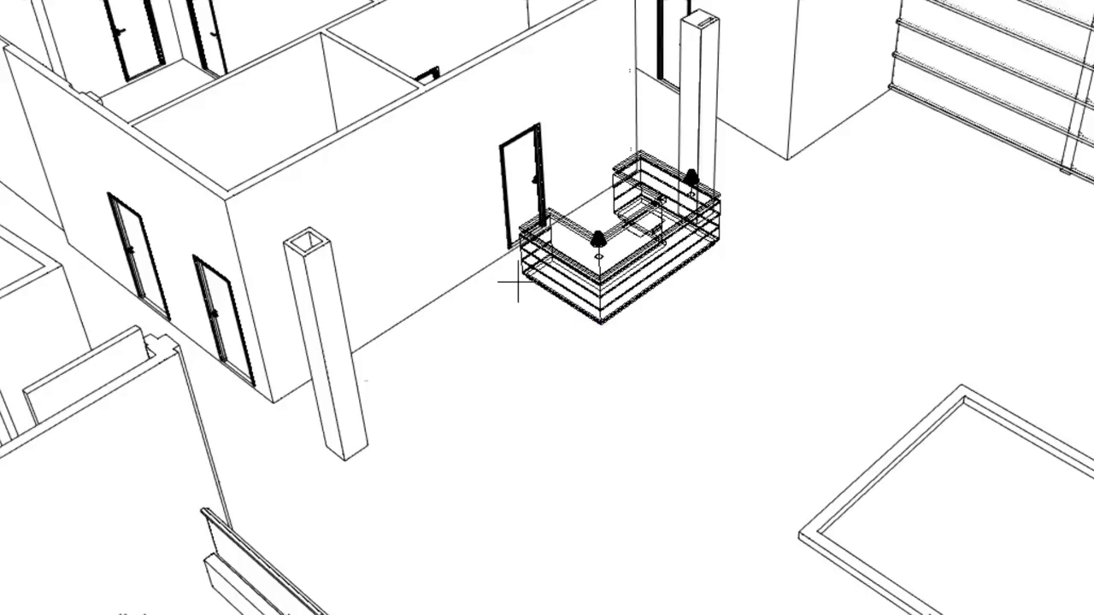
mouse_move(524, 282)
mouse_down()
mouse_move(487, 247)
mouse_move(527, 281)
mouse_up()
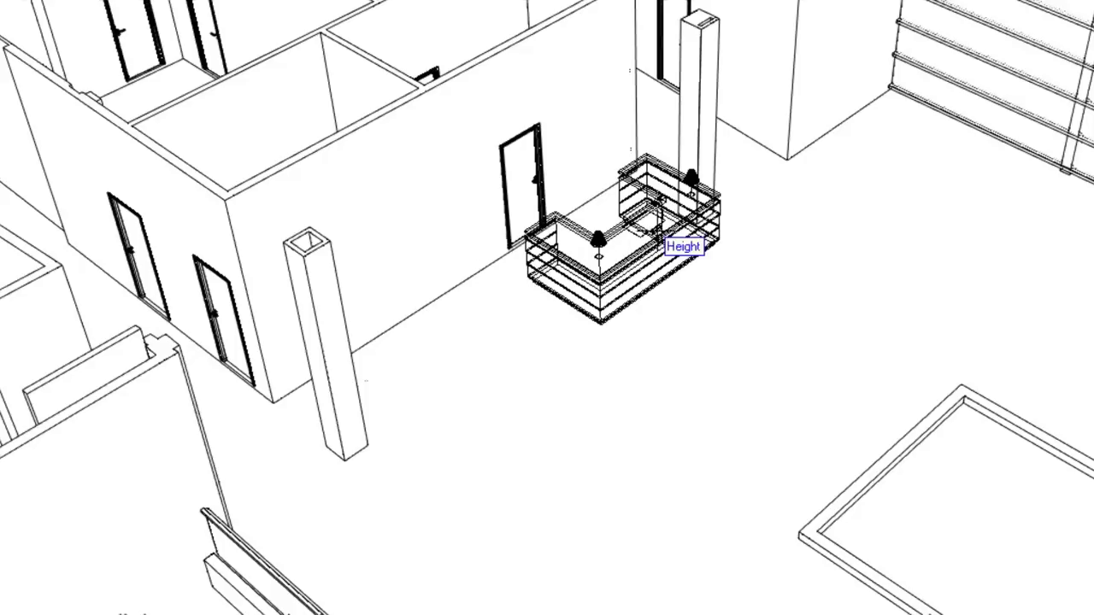
mouse_move(657, 231)
mouse_down()
mouse_move(658, 164)
mouse_move(664, 223)
mouse_up()
mouse_move(601, 328)
mouse_down()
mouse_move(385, 471)
mouse_move(290, 516)
mouse_move(185, 542)
mouse_move(191, 576)
mouse_move(357, 506)
mouse_move(381, 483)
mouse_up()
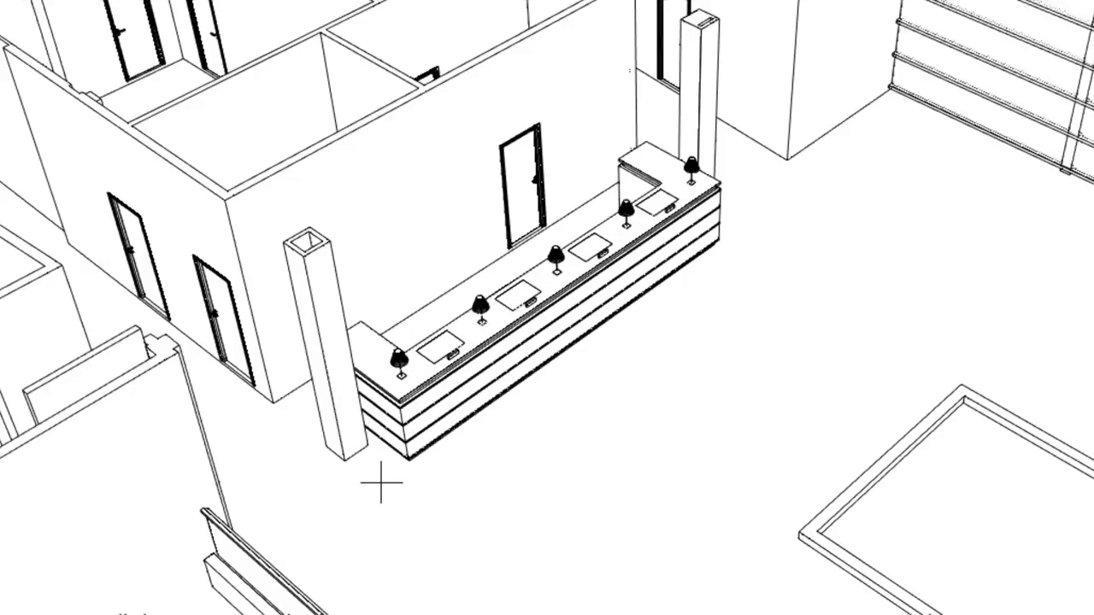
Set the reception desk's height to 1.25 and review its surface materials before applying the change
double_click(431, 421)
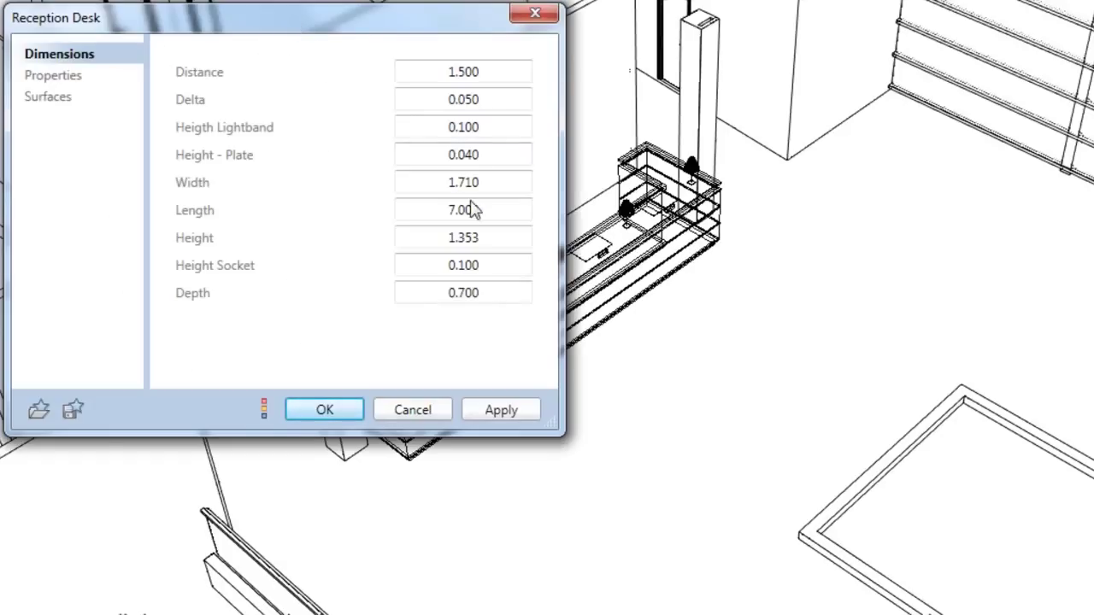
click(498, 237)
text(1.25)
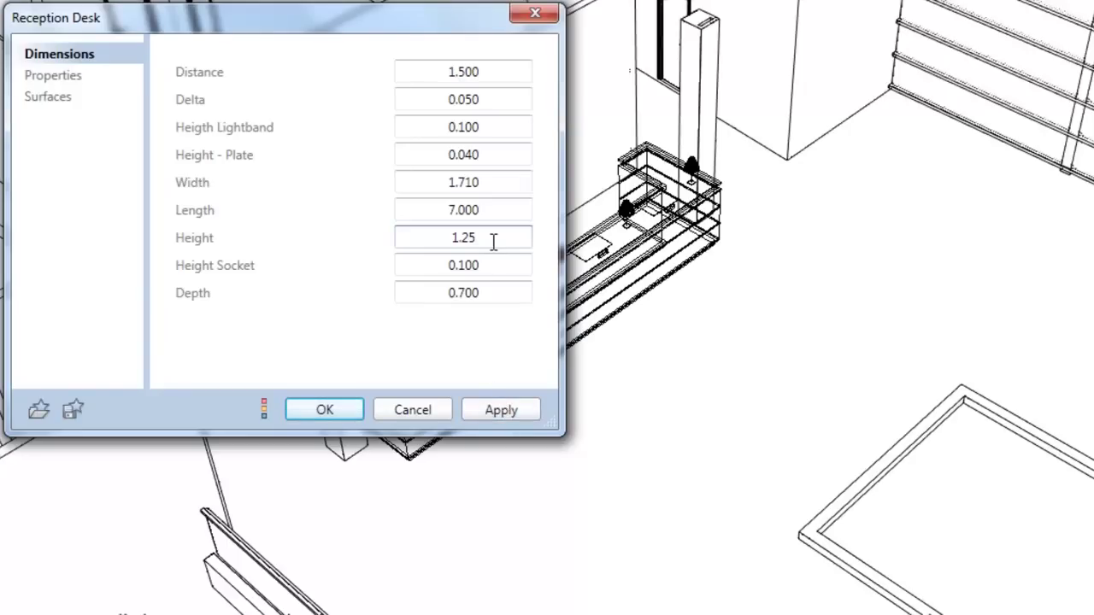
click(93, 79)
click(94, 99)
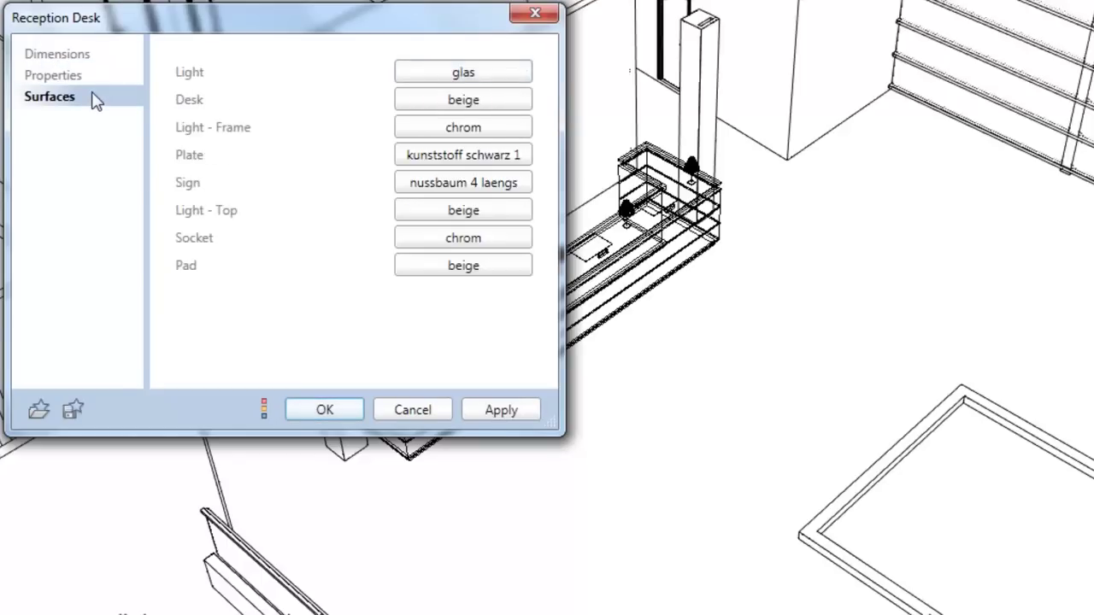
click(303, 410)
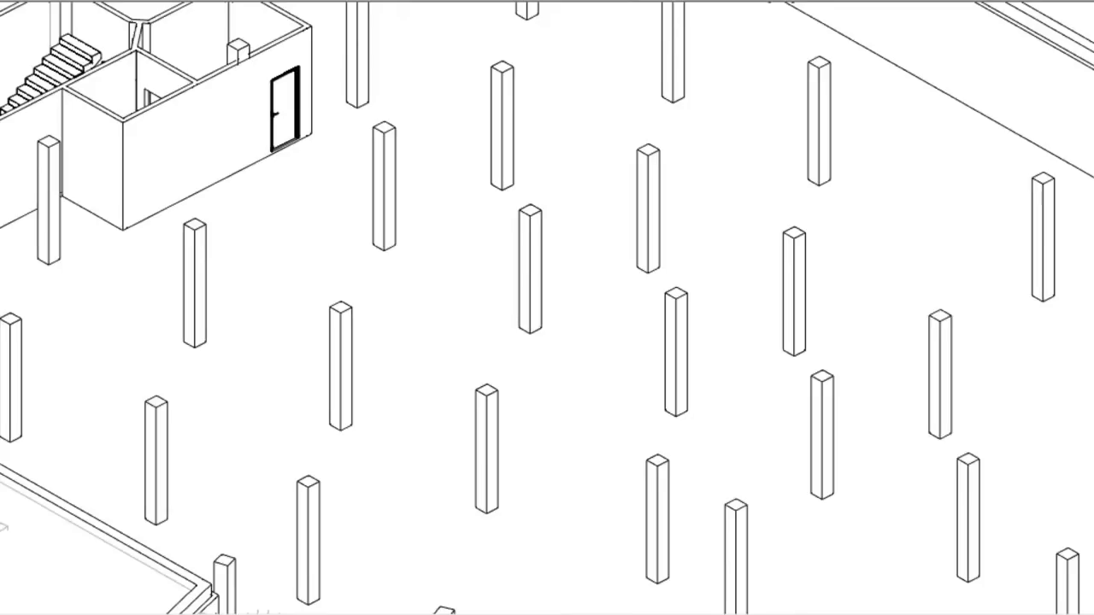
Stretch the square column in the X direction and resize its base freely in both X and Y
click(340, 376)
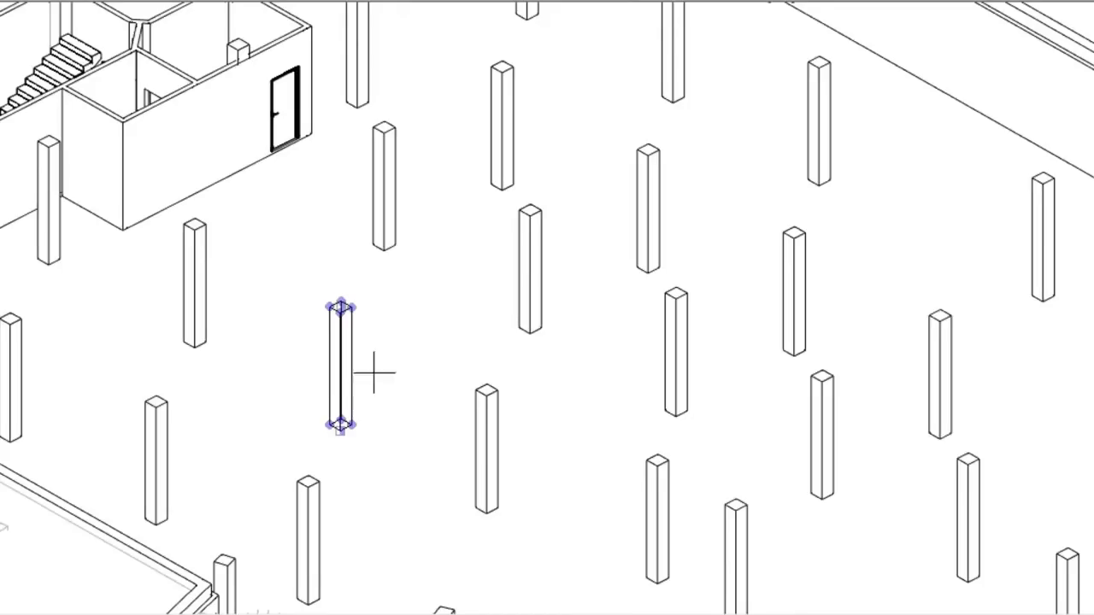
click(352, 424)
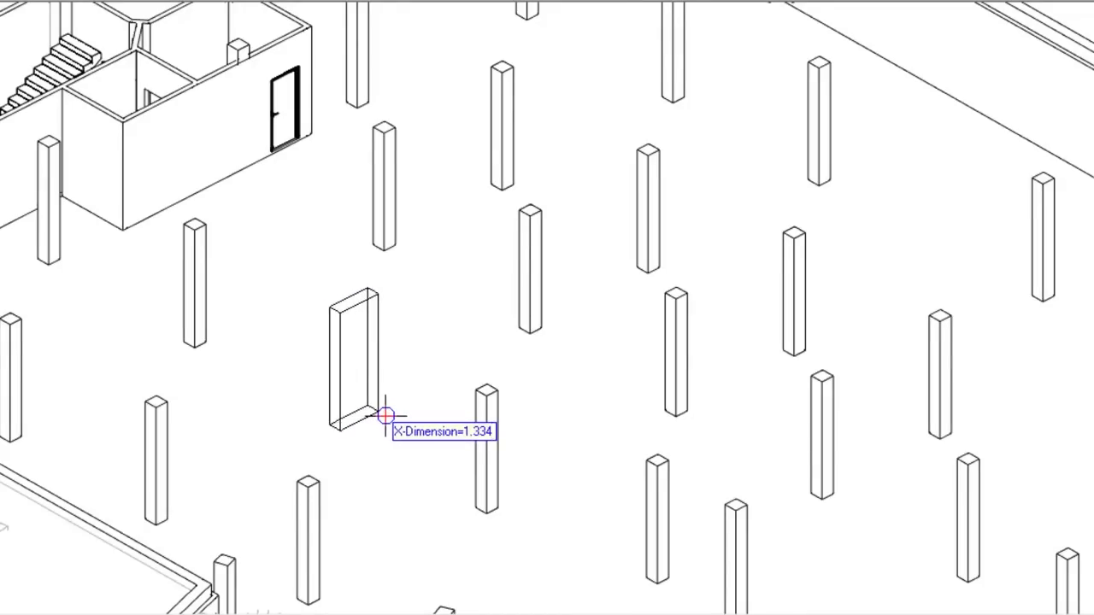
click(386, 416)
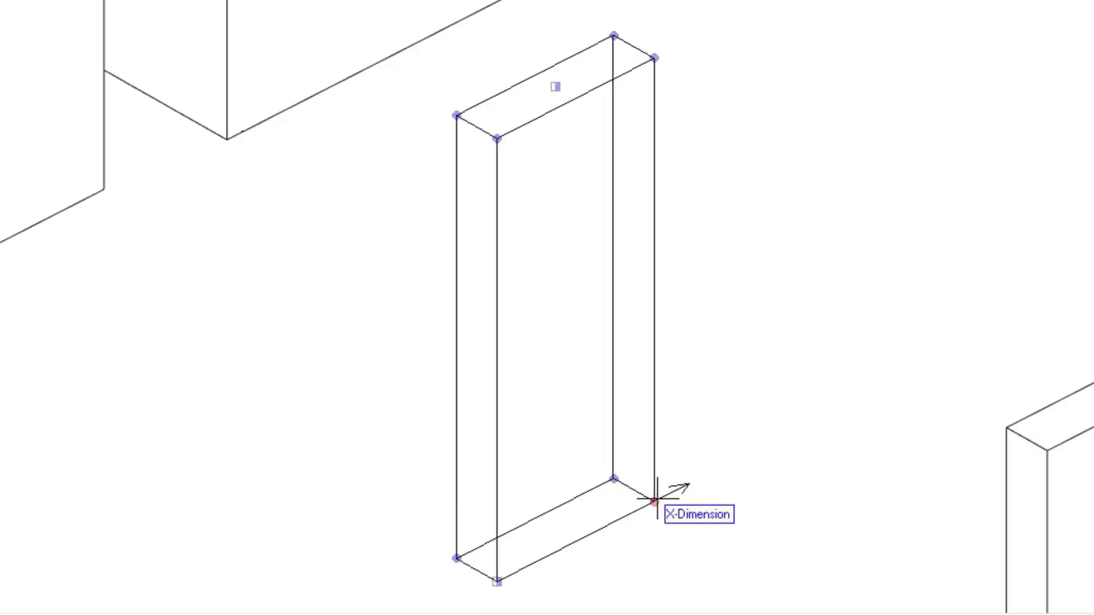
click(654, 500)
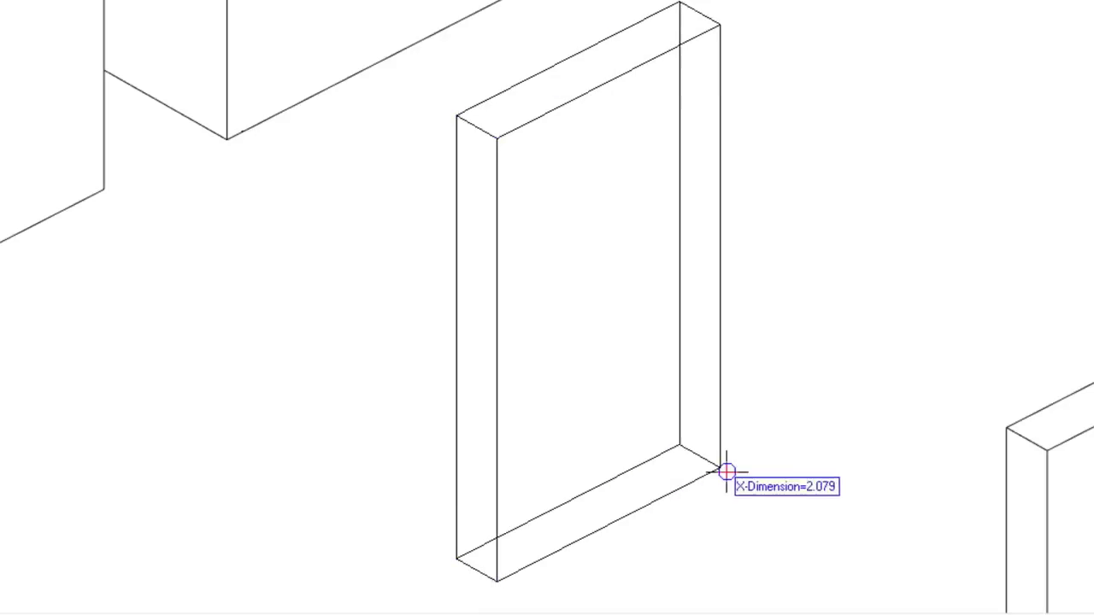
click(587, 531)
click(587, 530)
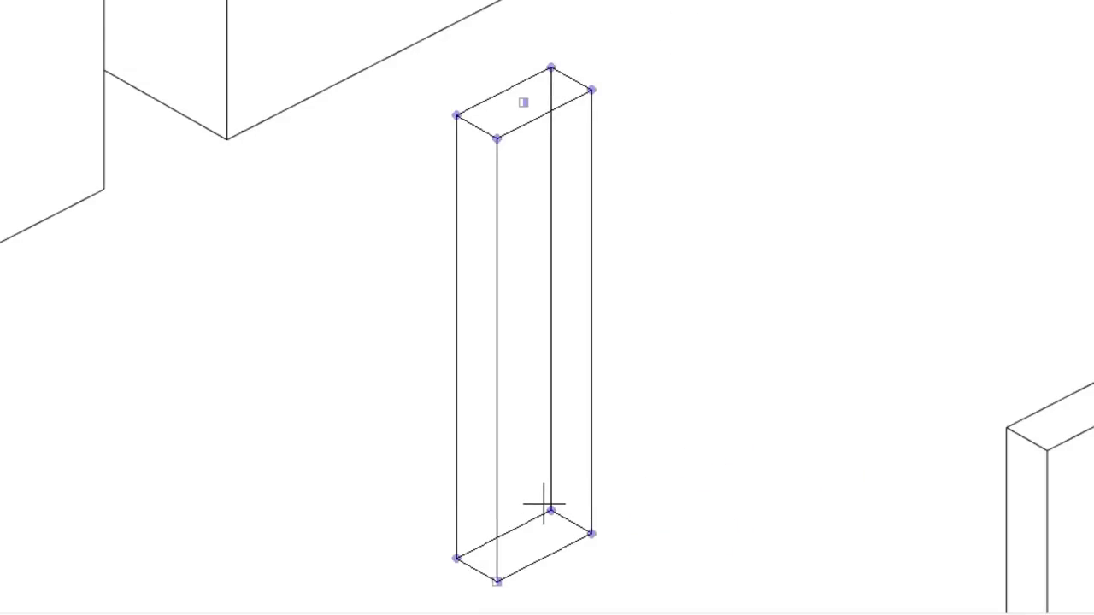
click(550, 510)
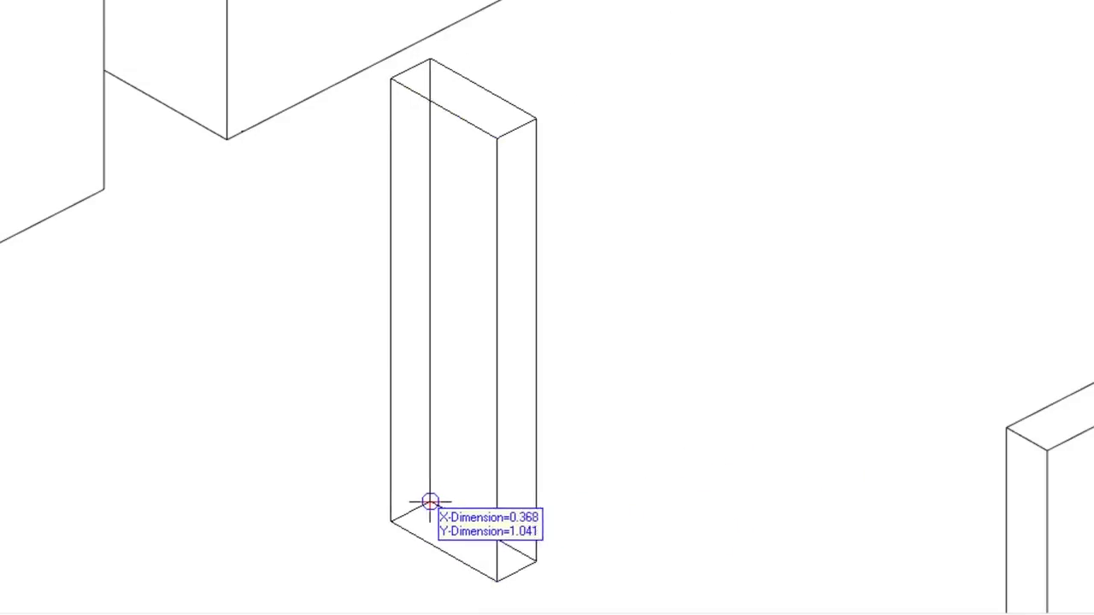
click(475, 510)
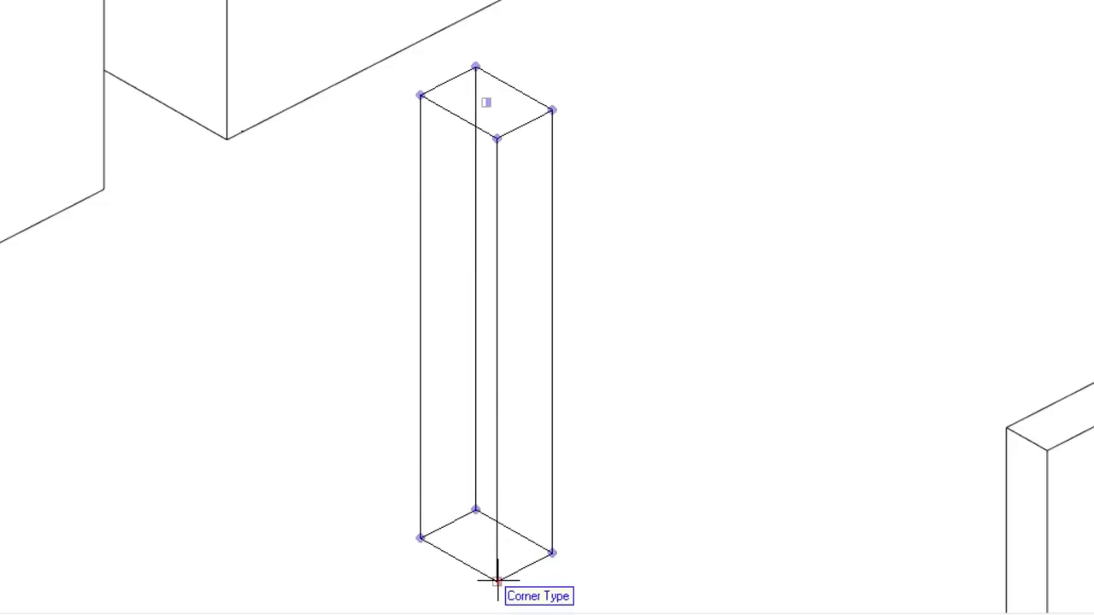
Change the column's corner type to rounded and stretch its footprint into an elongated shape
click(498, 581)
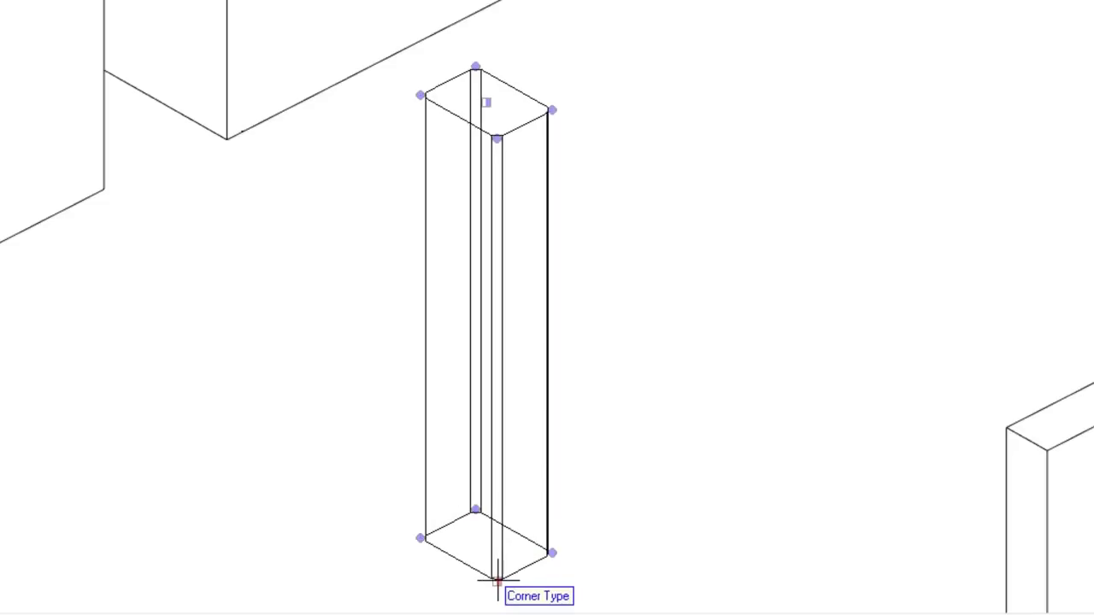
click(498, 582)
click(476, 510)
click(642, 459)
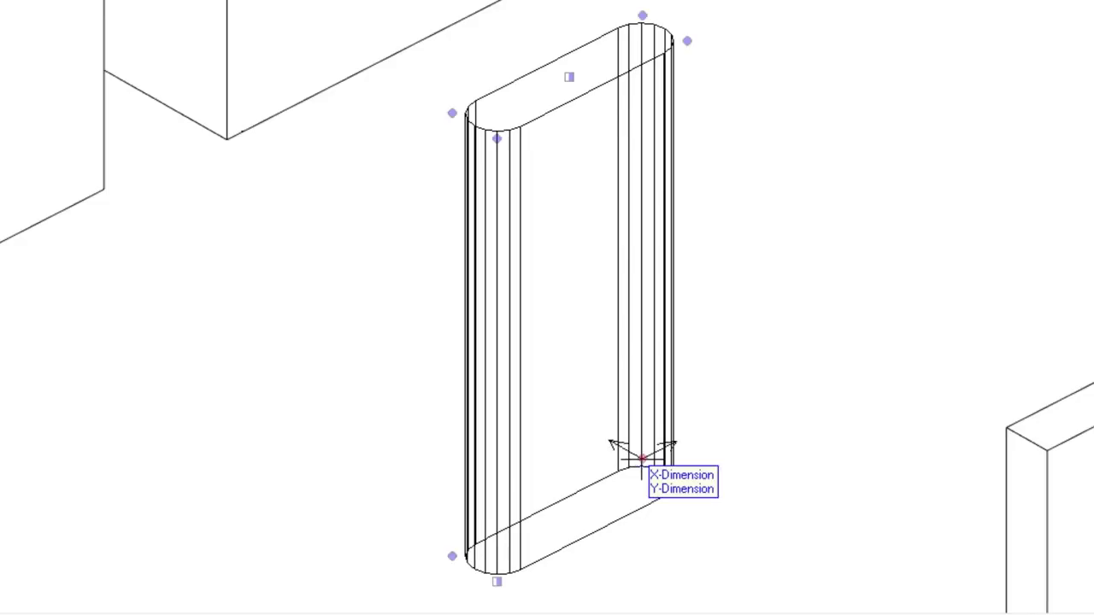
Set the rounded column's X-Dimension to 1.5 and its Y-Dimension to 0.4
click(642, 459)
drag(552, 272, 499, 274)
text(1.5)
drag(557, 296, 495, 298)
text(0.4)
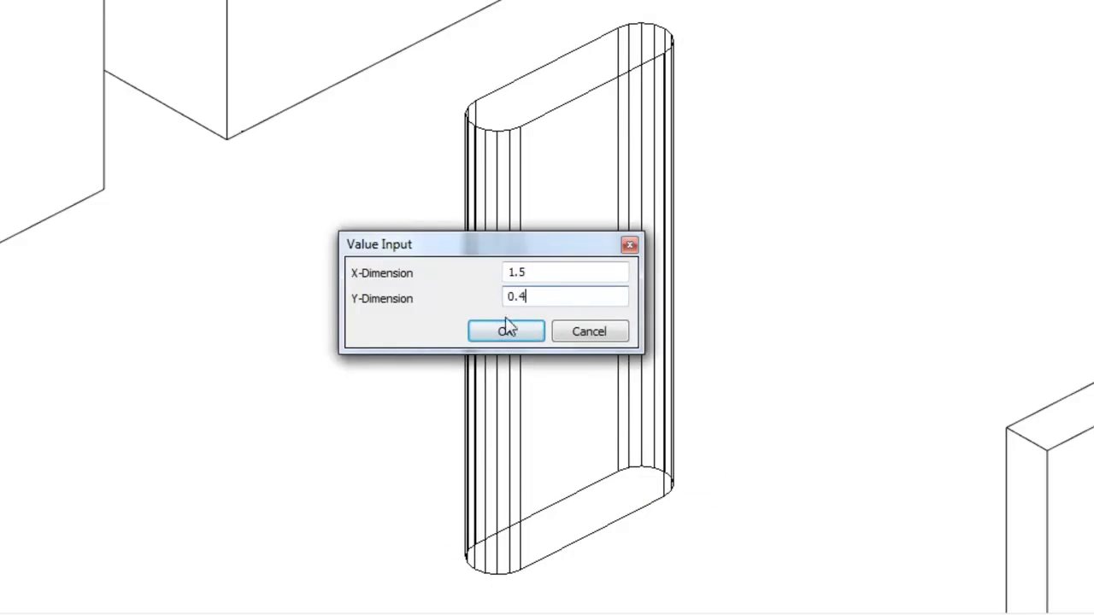
click(507, 329)
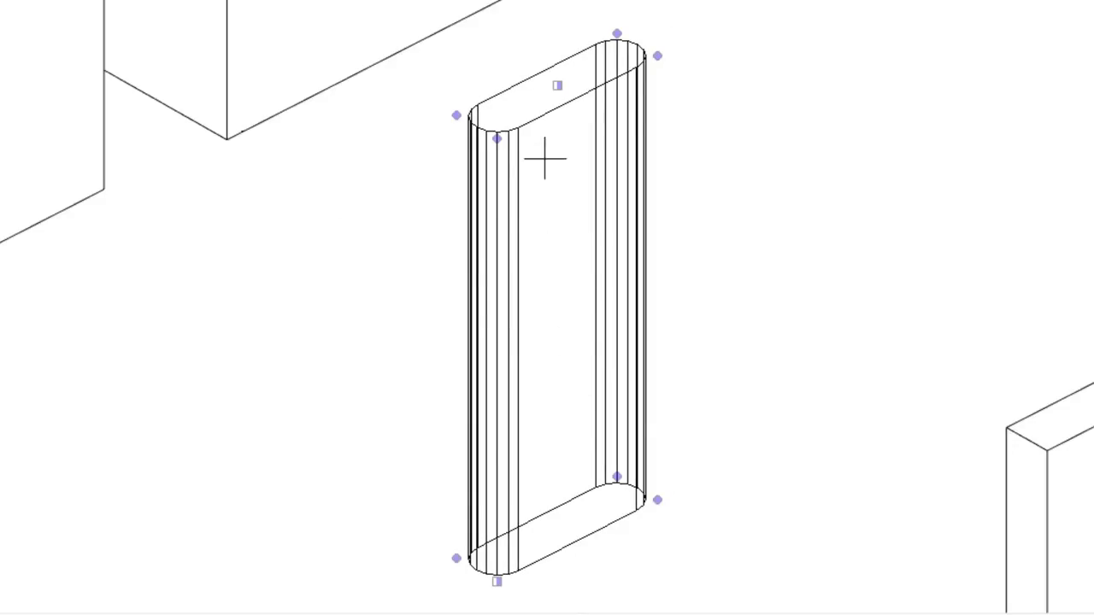
Add a flared head about 0.5 m high to the column and adjust how far it projects
click(556, 86)
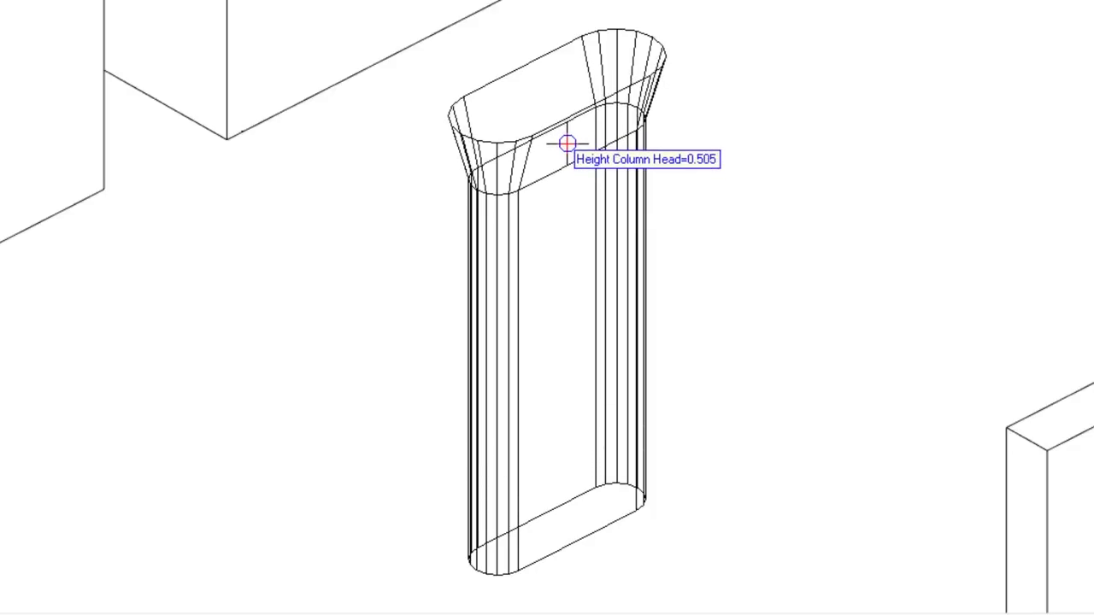
click(566, 143)
click(688, 54)
click(696, 51)
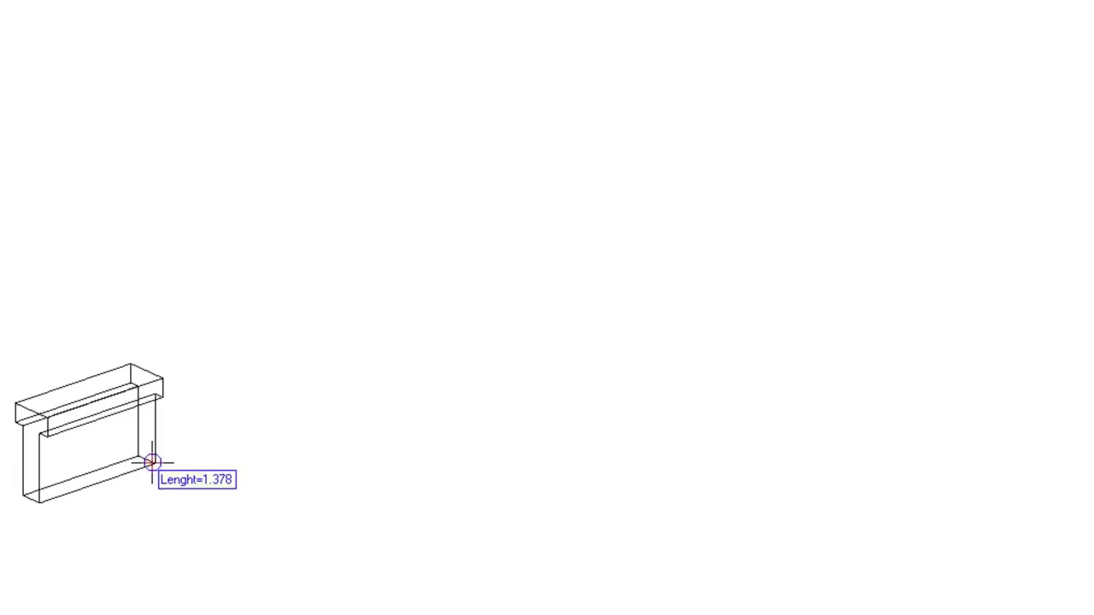
Lengthen the T-shaped beam and notch its underside at both ends, about 1.01 m long and 0.11 m high
click(604, 344)
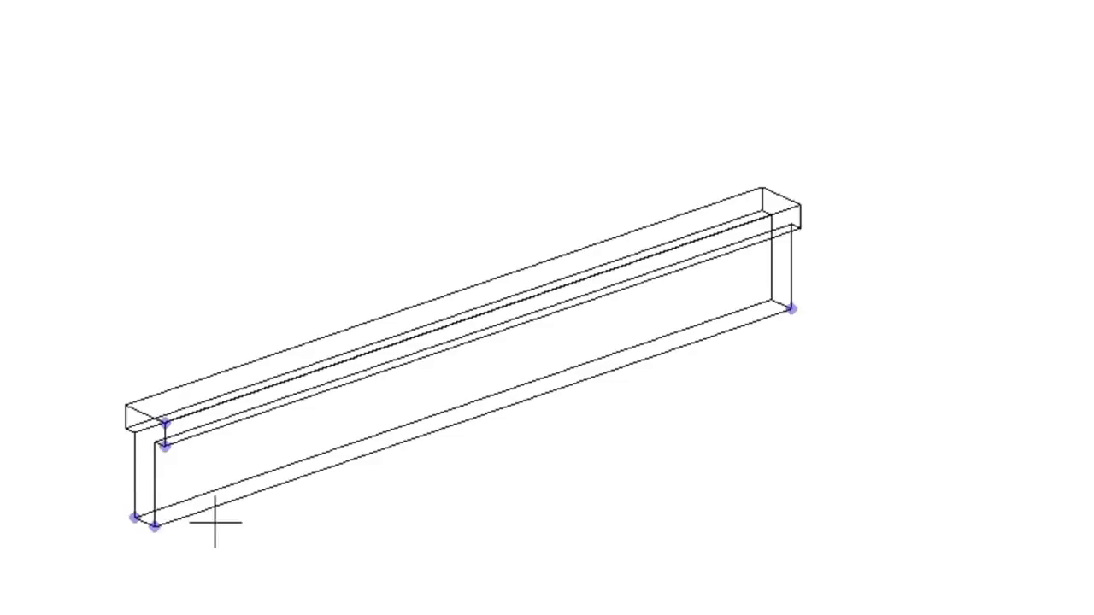
drag(174, 530, 281, 479)
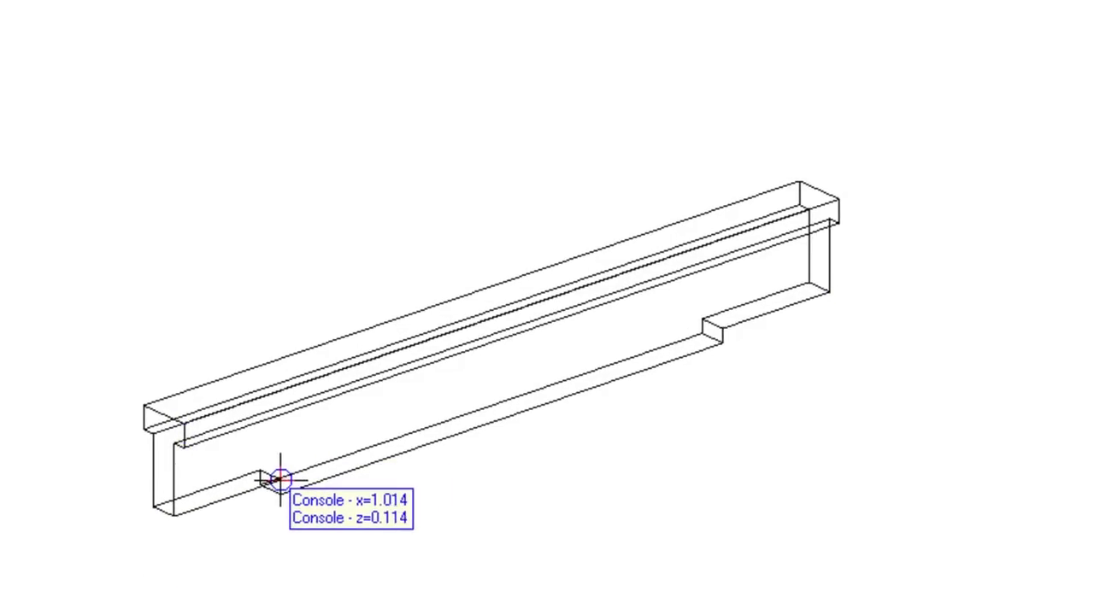
drag(281, 479, 281, 480)
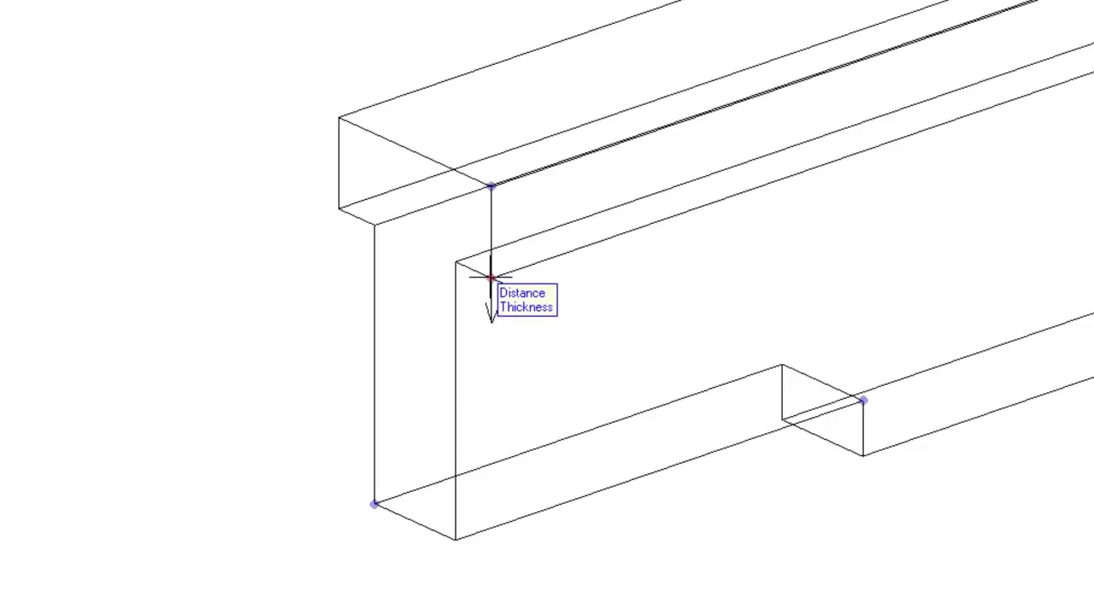
Adjust the overhang distance and thickness of the T-beam's upper flange and finish editing the beam
click(488, 276)
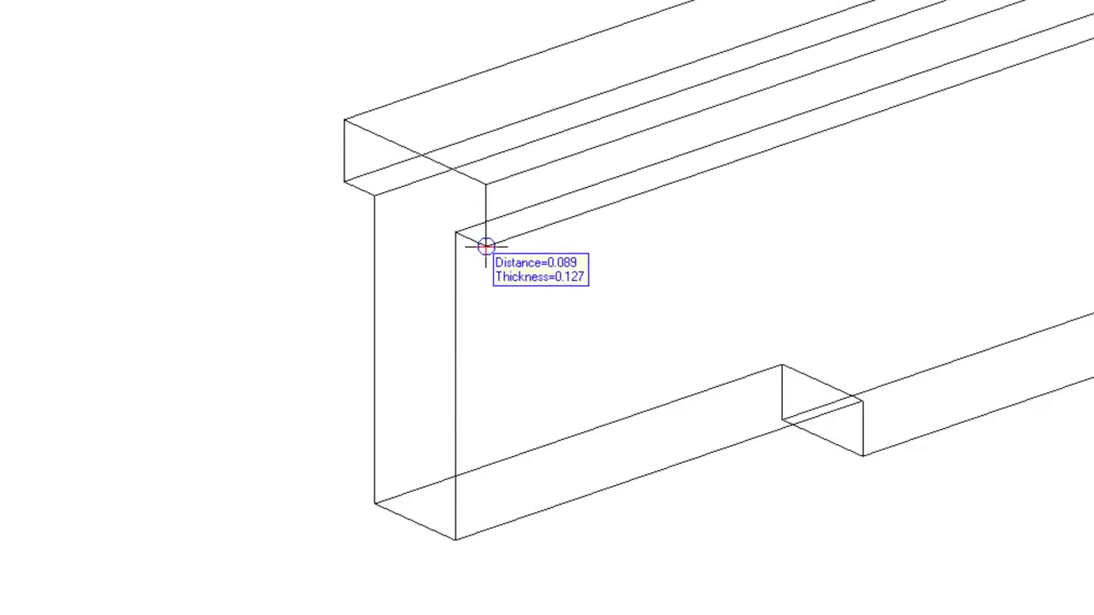
click(500, 249)
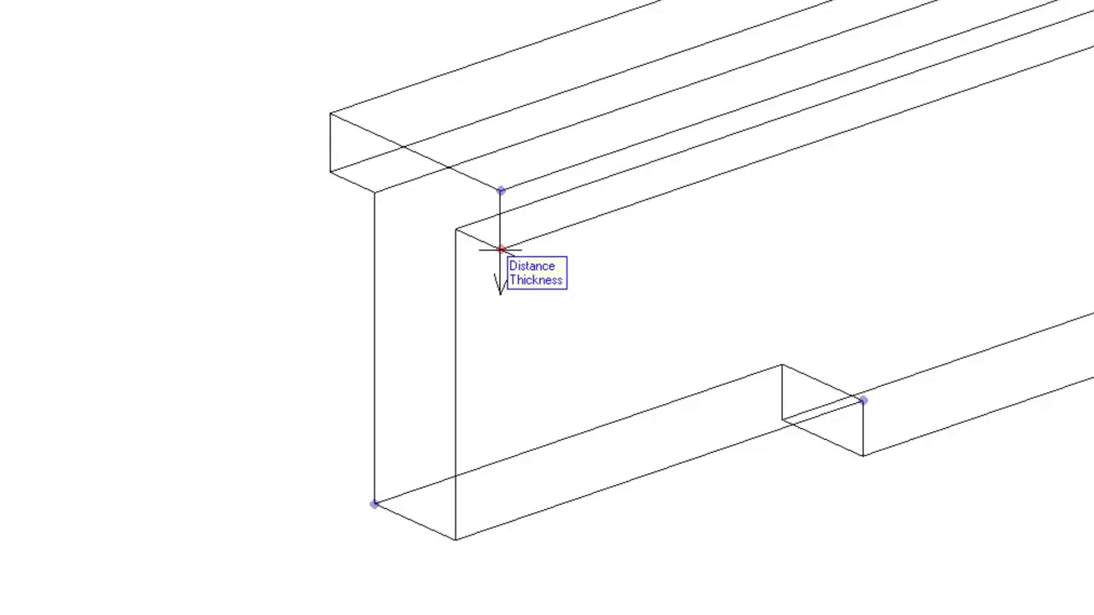
key(Escape)
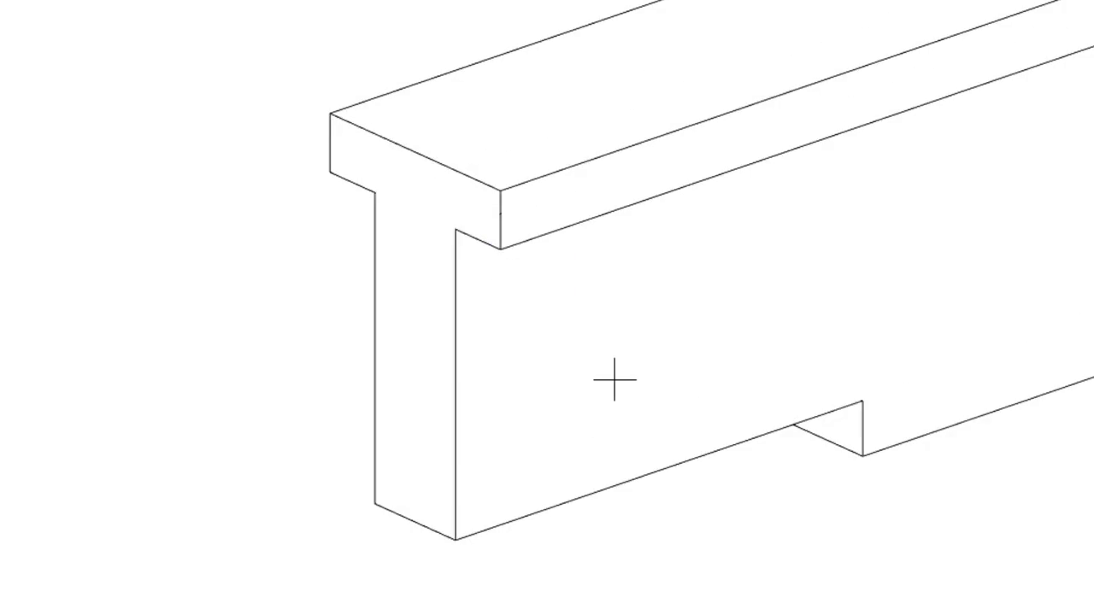
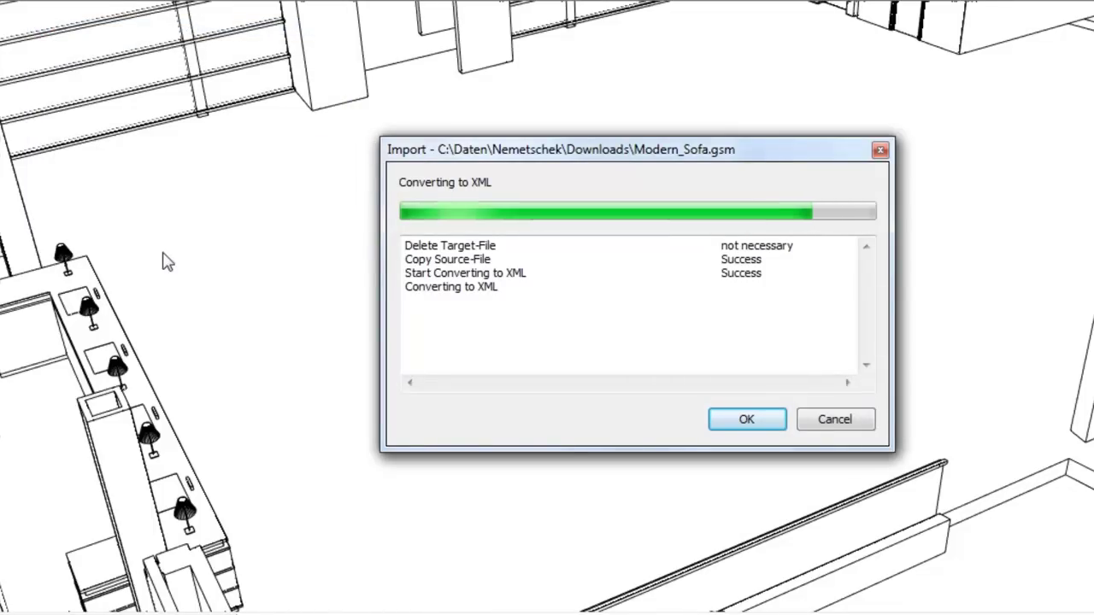
Complete the import of Modern_Sofa.gsm and lengthen the sofa beside the square border to 3.6 m
click(726, 415)
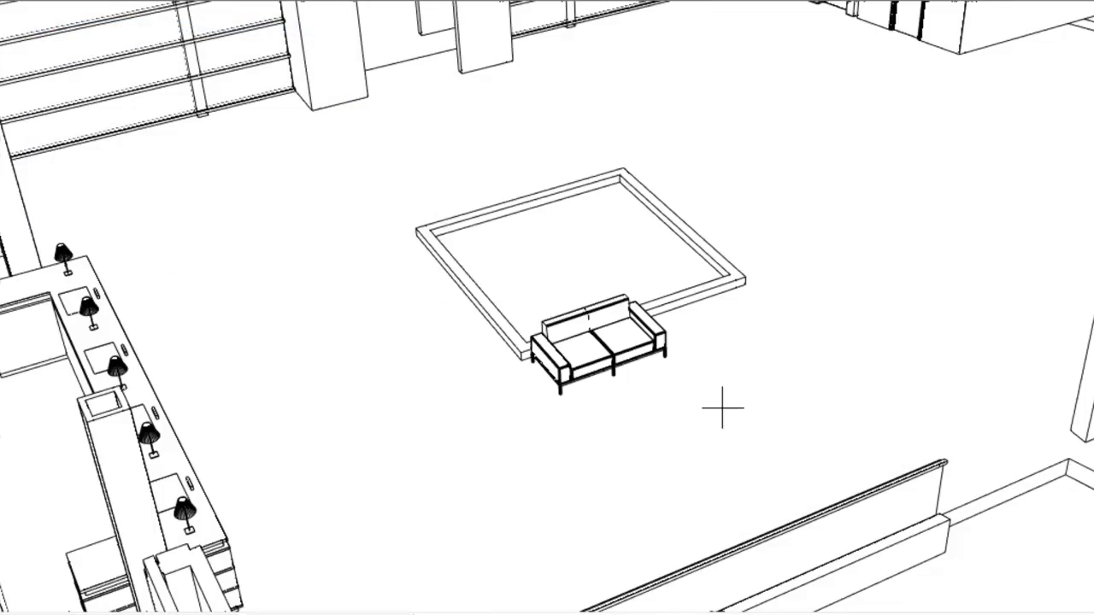
click(653, 353)
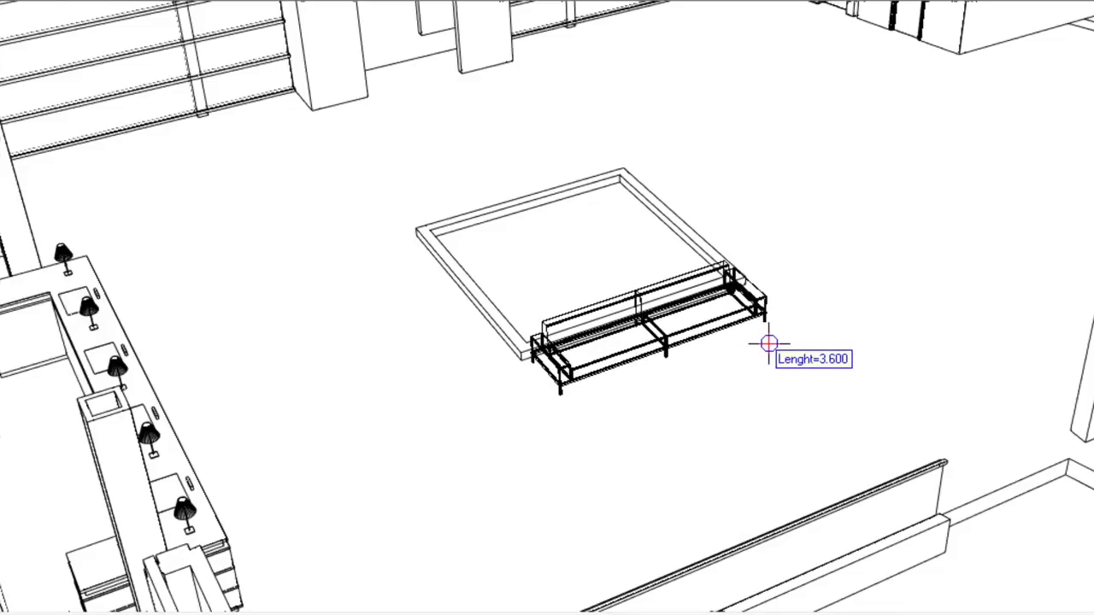
click(768, 344)
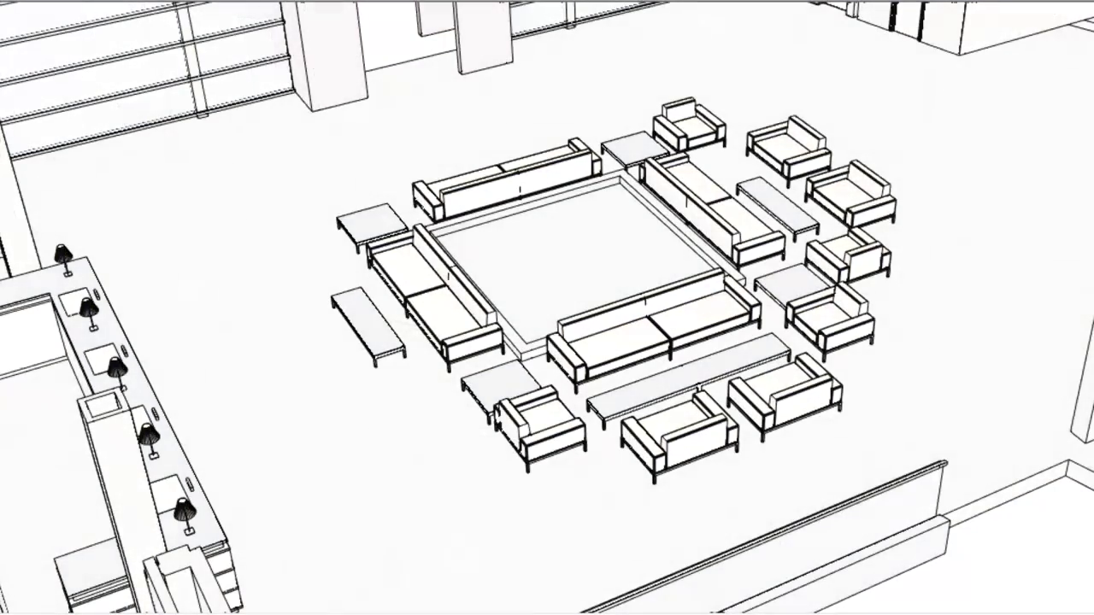
Import Haller.gsm, place its table on the floor in front of the shelf unit, and lengthen the table along its X Dimension
mouse_move(245, 276)
shift+middle_down()
mouse_move(653, 381)
mouse_move(1003, 442)
shift+middle_up()
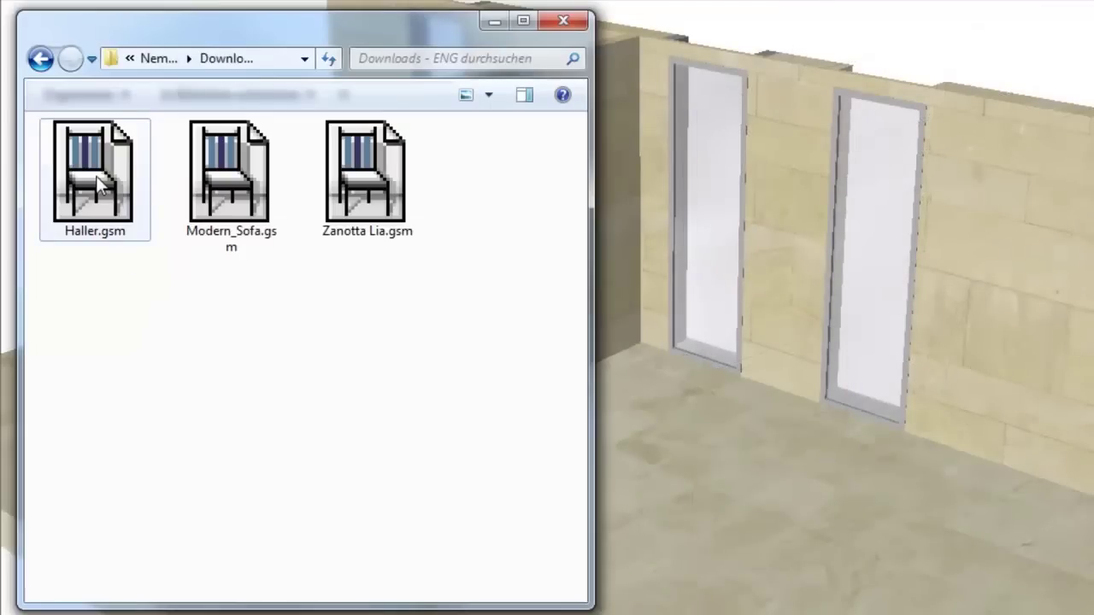
drag(98, 181, 729, 477)
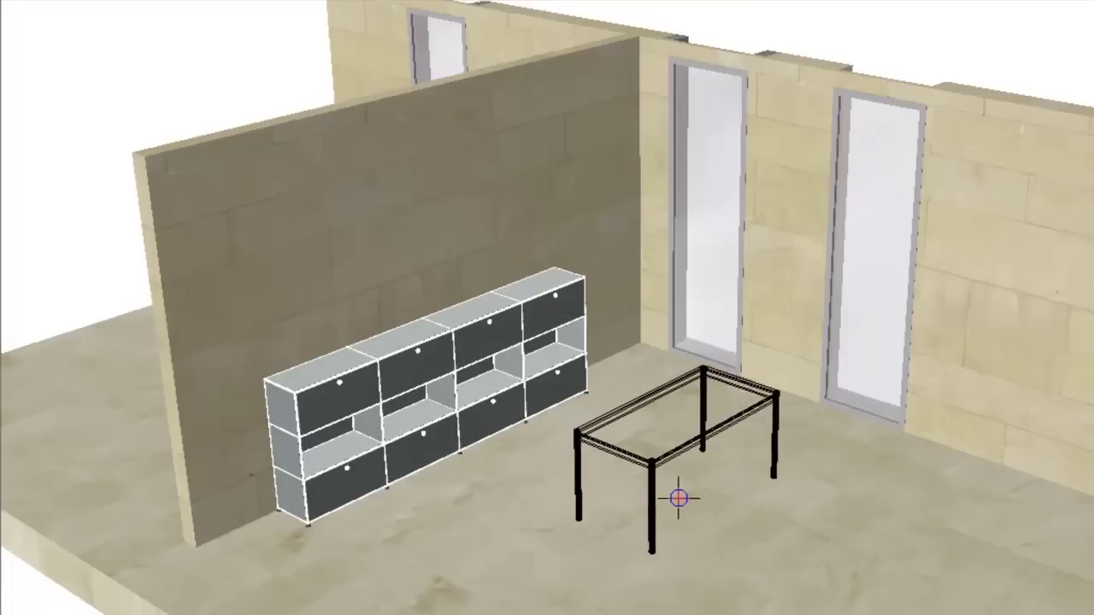
click(616, 534)
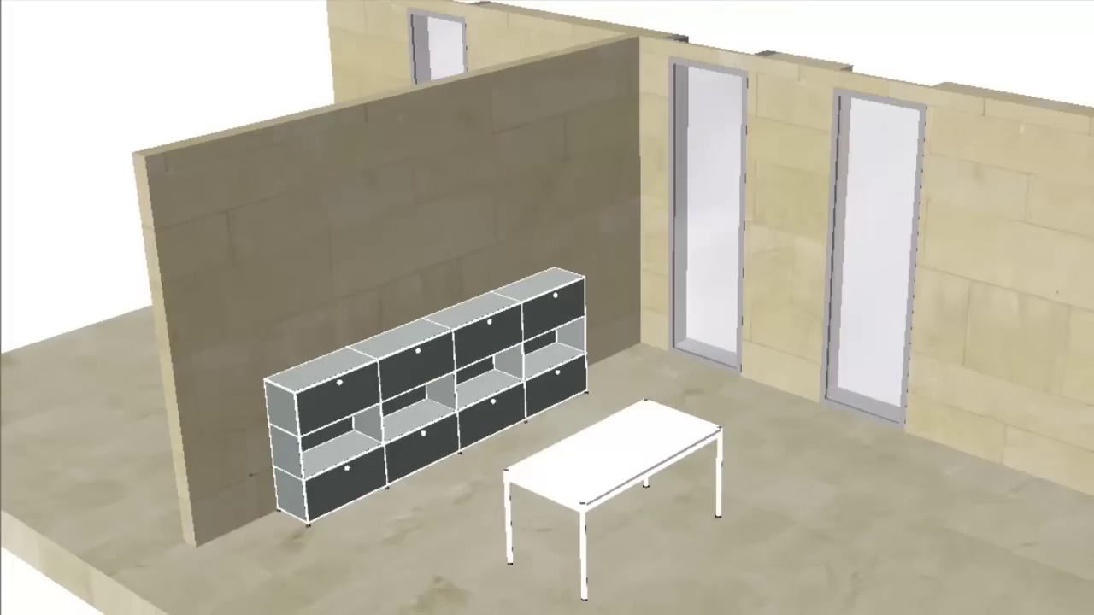
click(718, 512)
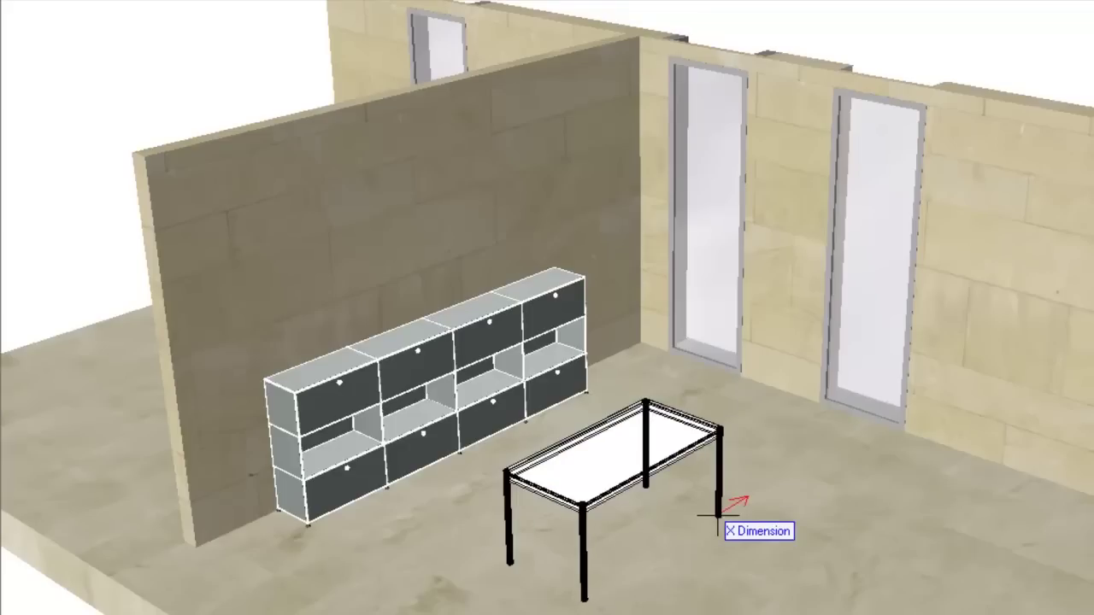
drag(718, 512, 793, 490)
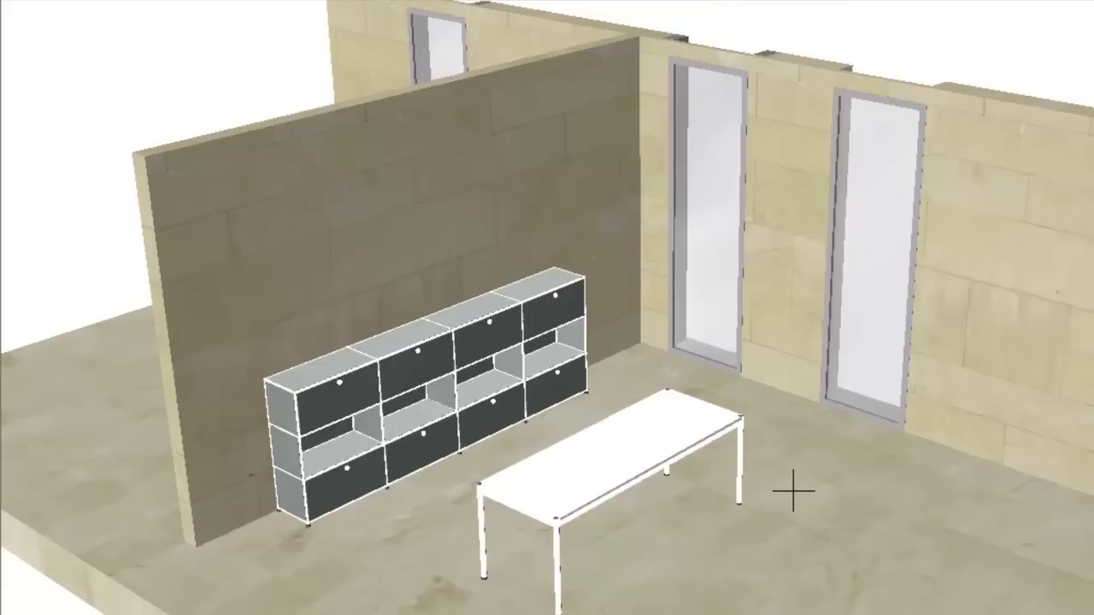
Set the USM table's depth (Tiefe) to 1.000 and give its top the orange-brown surface
double_click(723, 421)
click(393, 182)
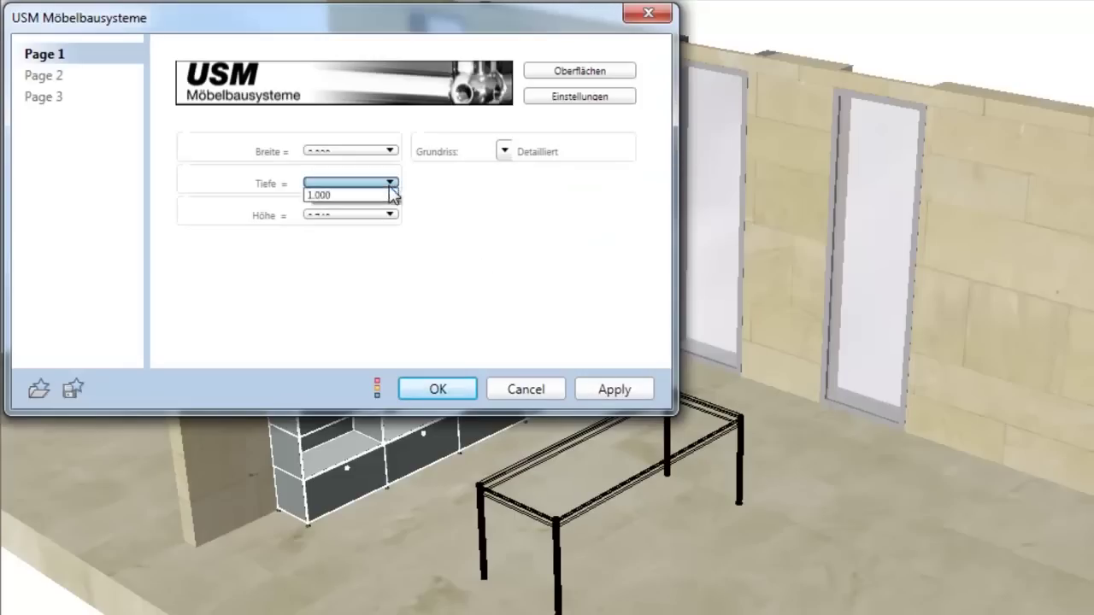
click(391, 195)
click(578, 72)
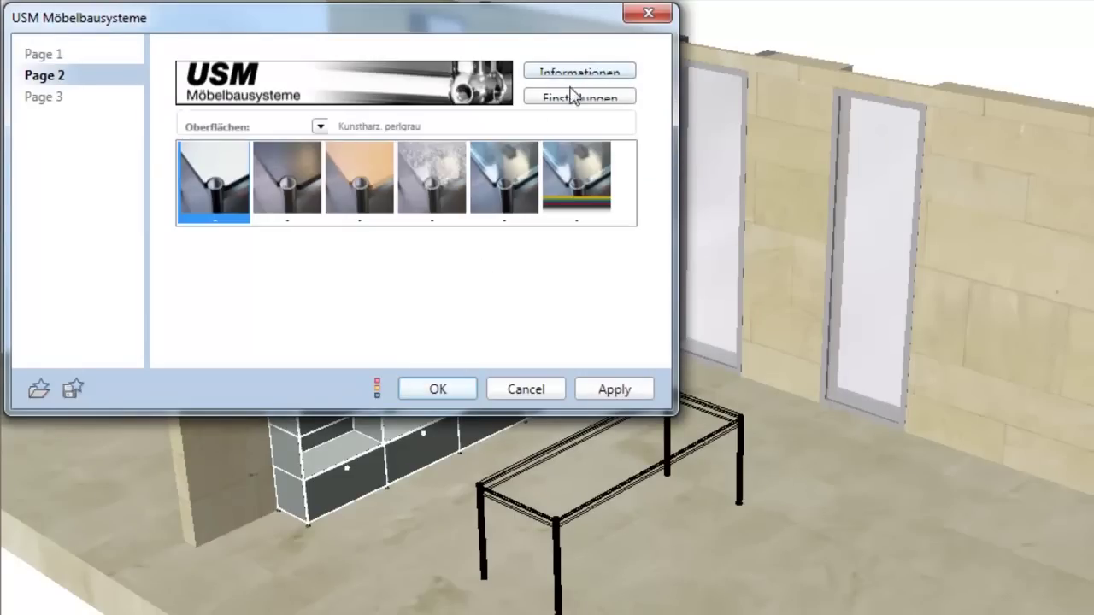
click(357, 187)
click(456, 389)
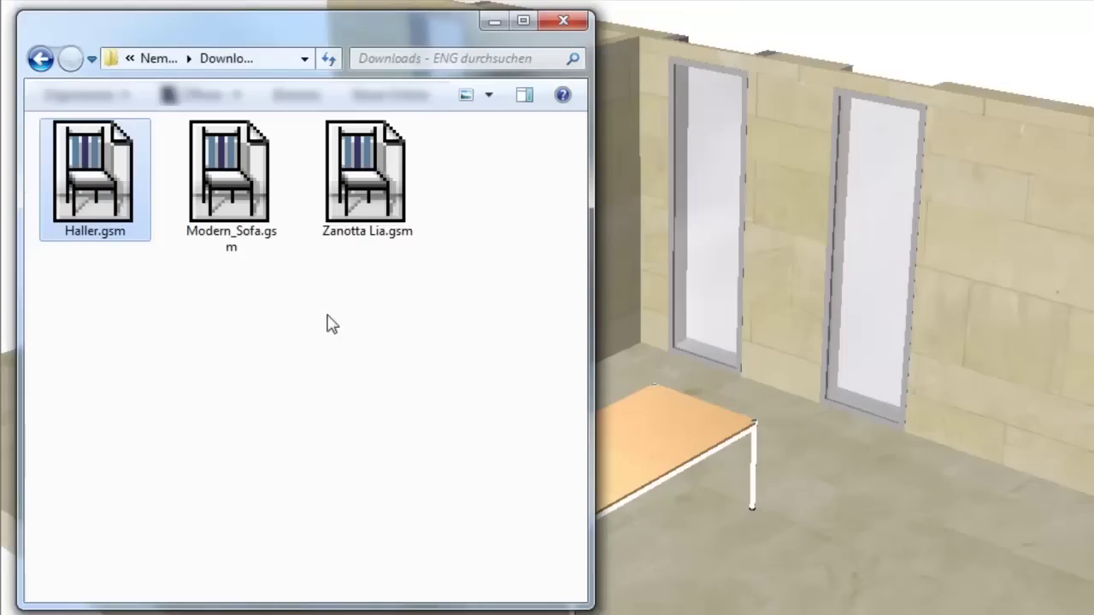
Import Zanotta Lia.gsm and place the chair at the table's near end on the side facing the shelf unit
click(363, 203)
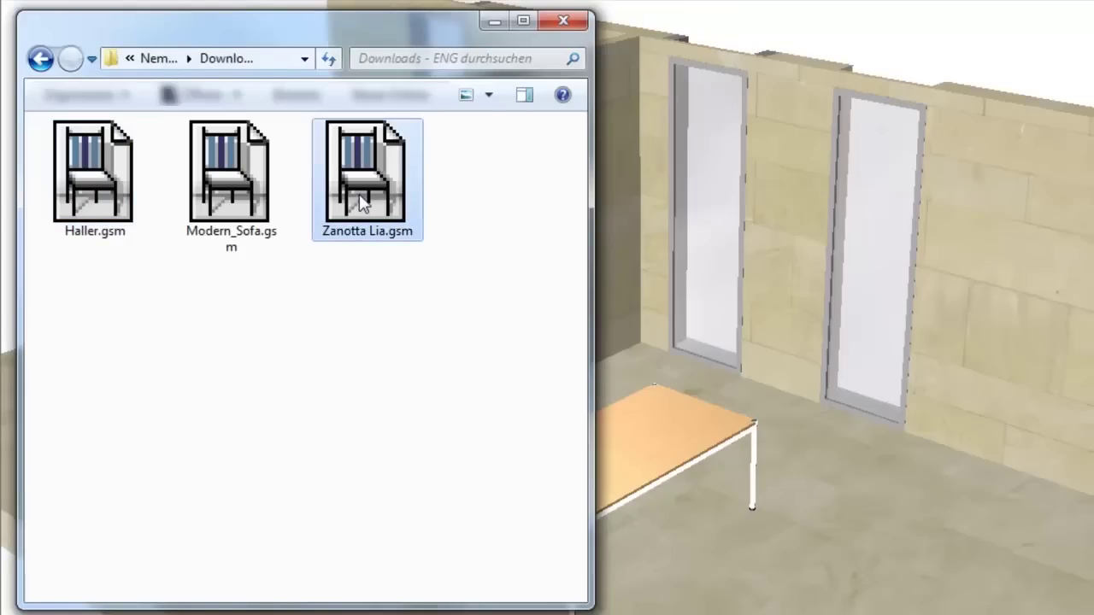
drag(360, 196, 646, 301)
drag(909, 434, 908, 431)
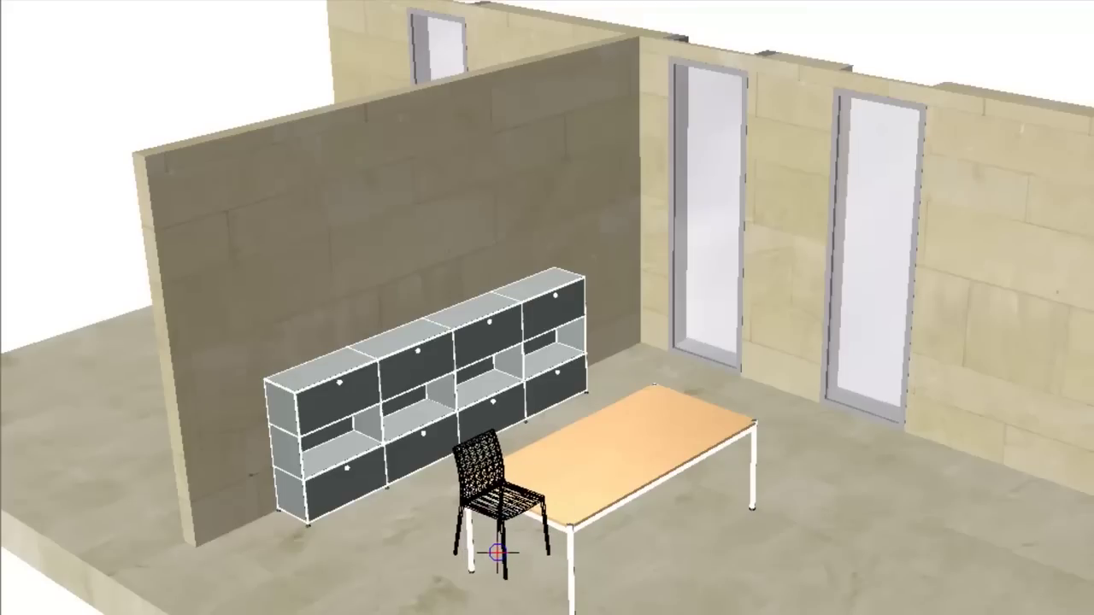
click(496, 553)
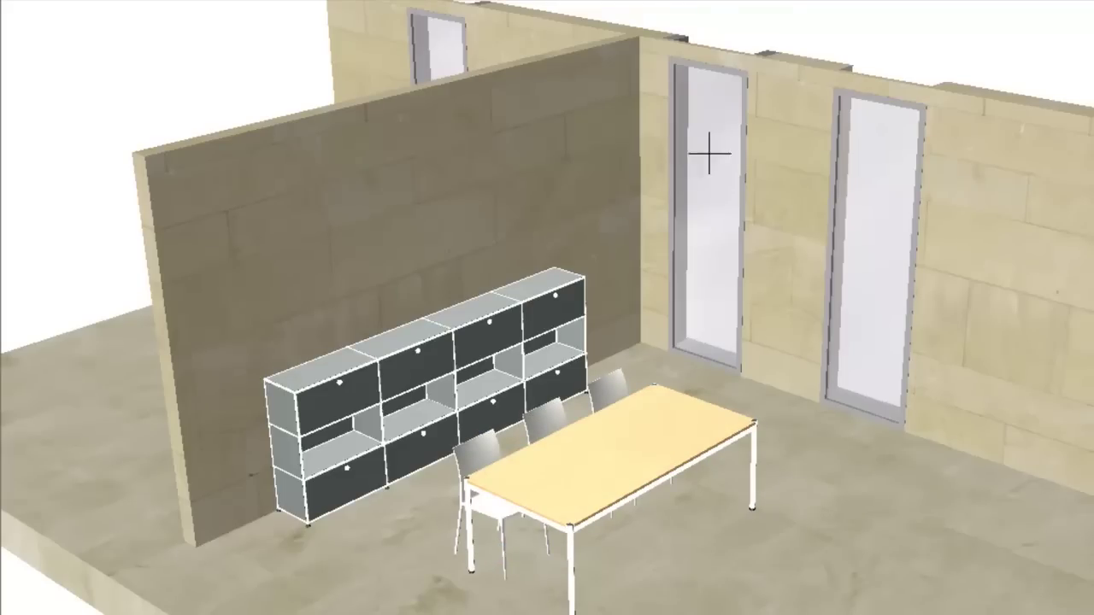
Change the nearest Zanotta chair to type 2, 49 wide, with the "Leder, anthrazitgrau" cover material
click(473, 453)
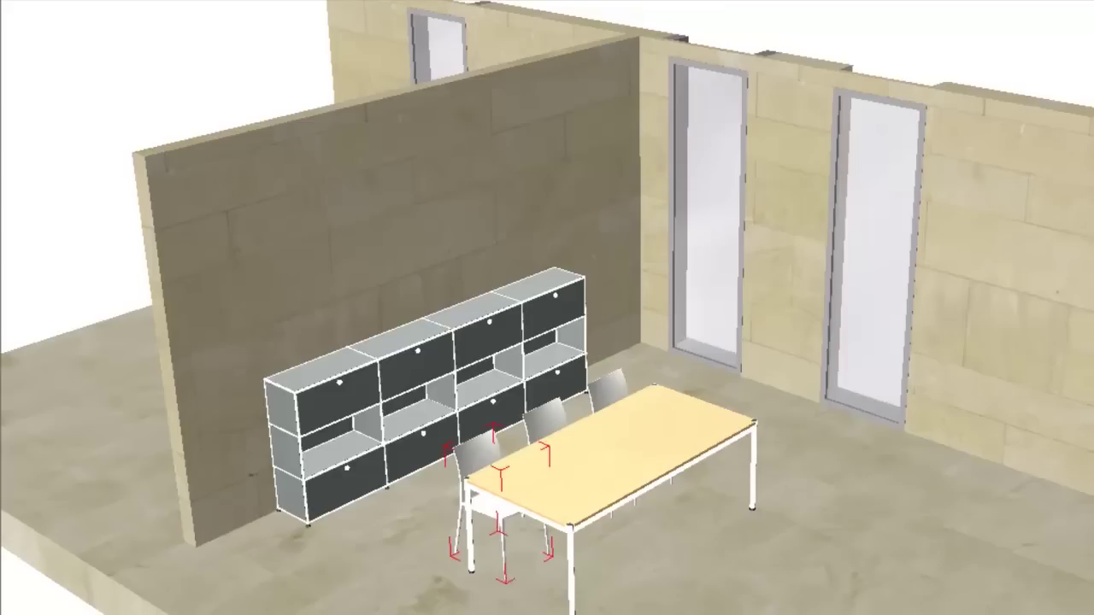
double_click(477, 451)
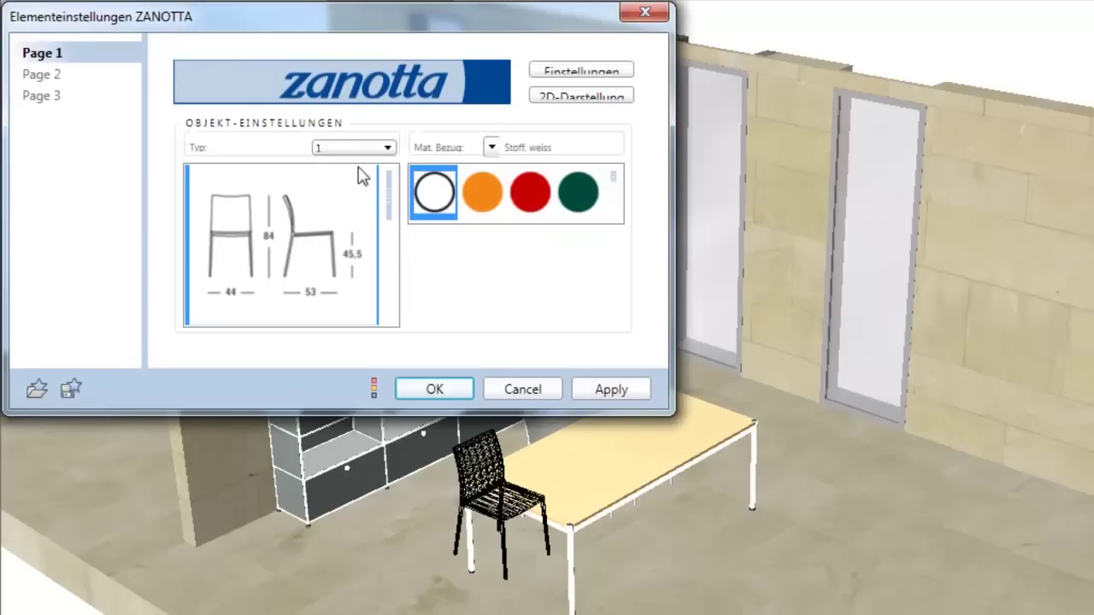
drag(389, 203, 389, 245)
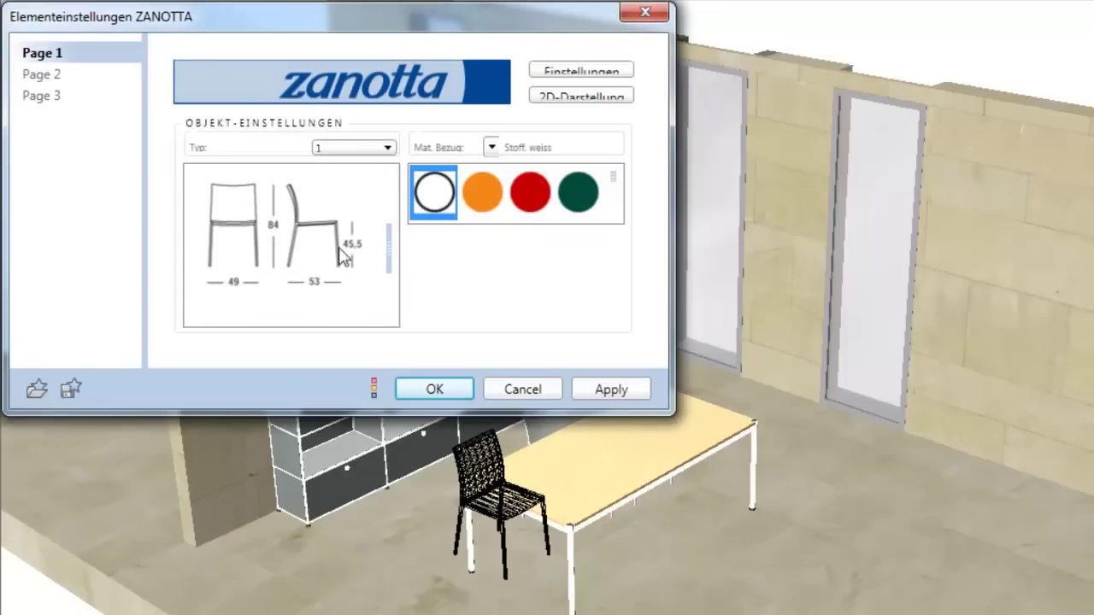
click(231, 234)
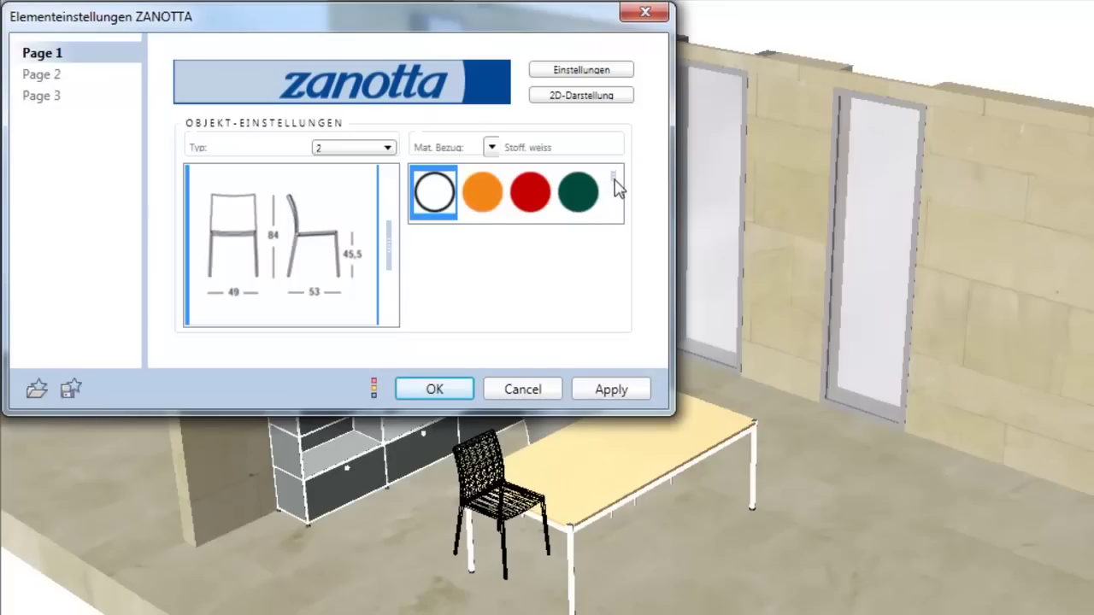
drag(614, 180, 604, 221)
click(492, 203)
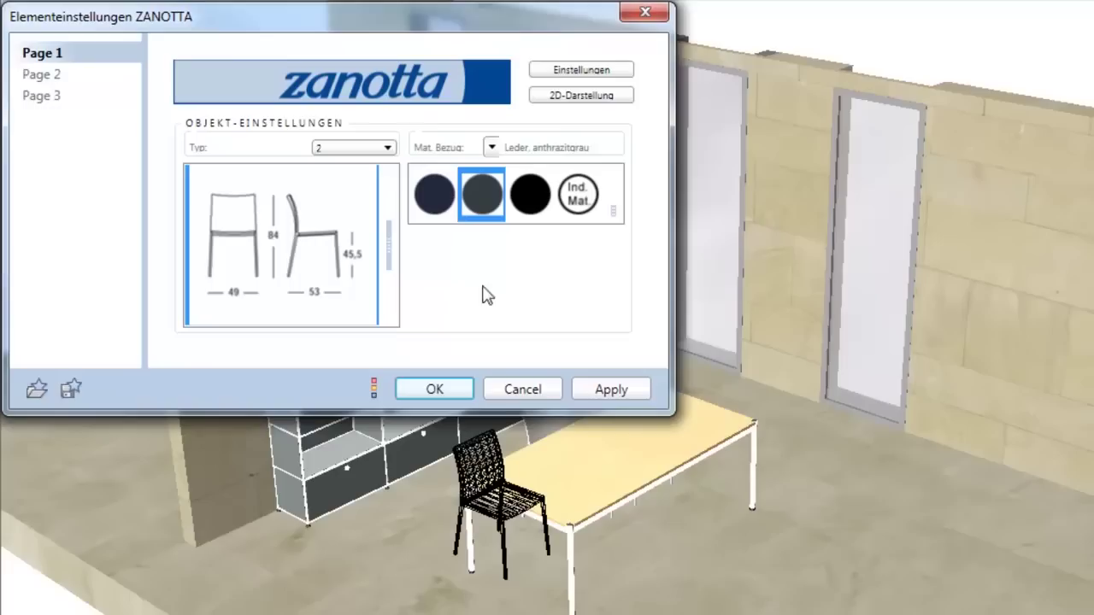
click(448, 391)
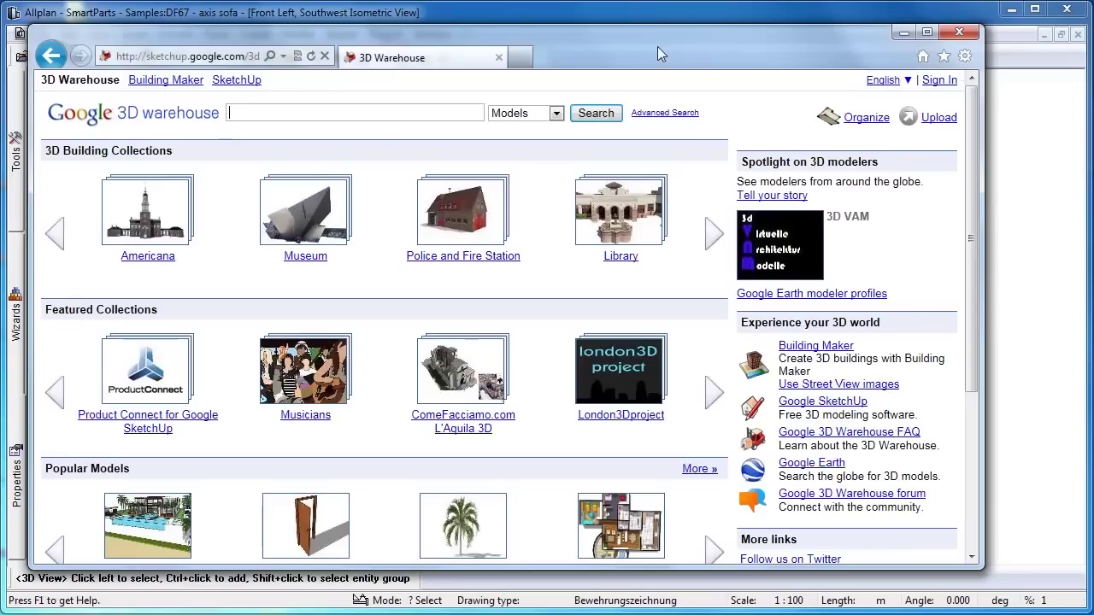
Search Google 3D Warehouse for "axis sofa"
text(xis sofa)
key(Return)
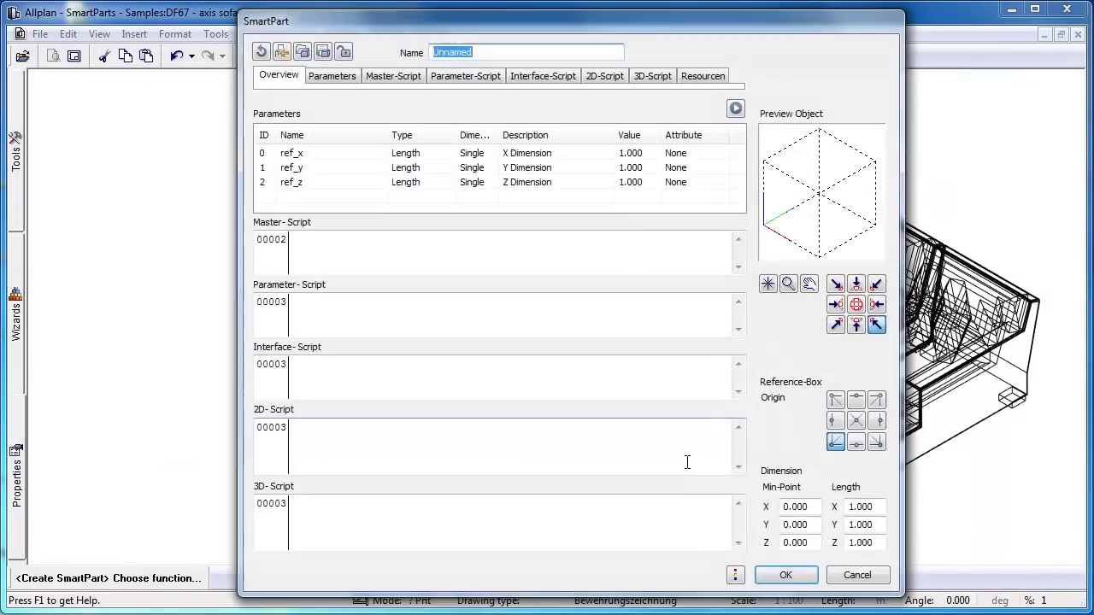
Name the new SmartPart "Axis Sofa" and add the whole sofa as its 3D object, with the base point at the lowest front foot
text(Axis Sofa)
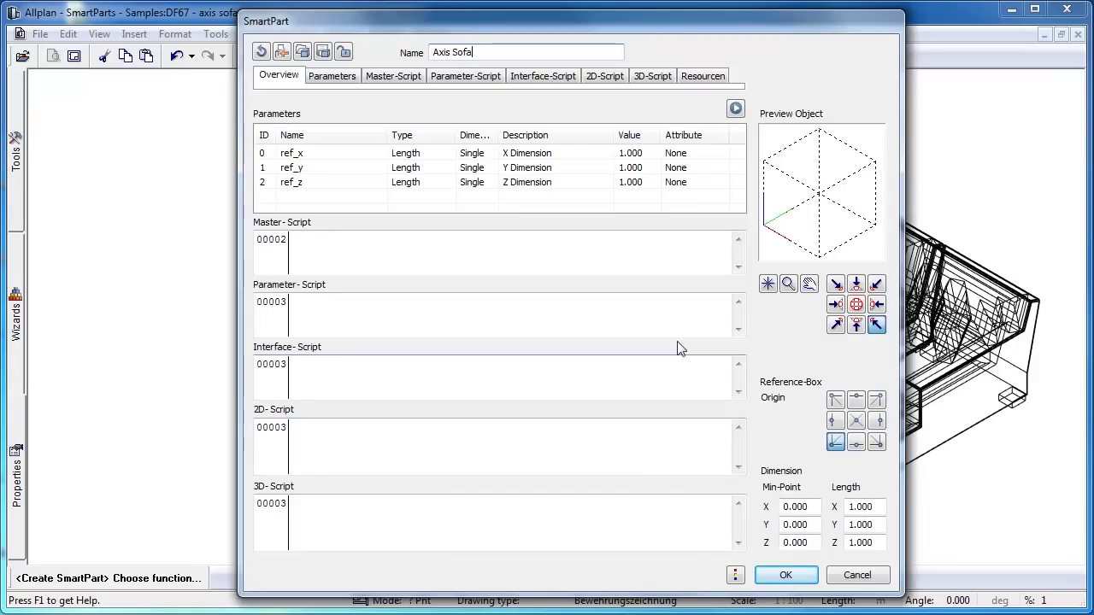
click(716, 79)
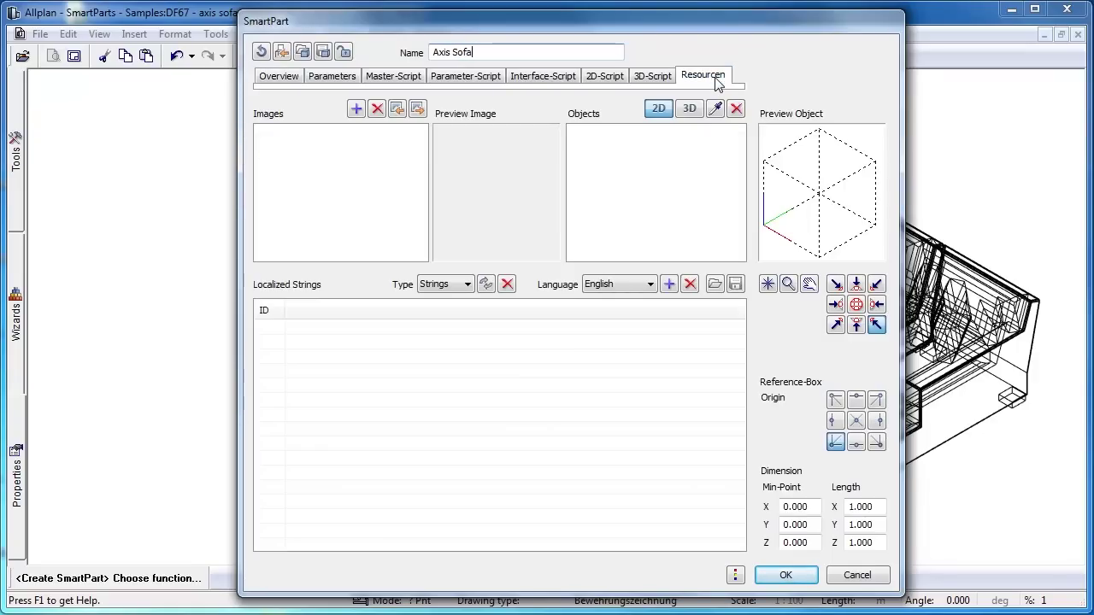
click(689, 107)
click(714, 108)
drag(595, 100, 1060, 535)
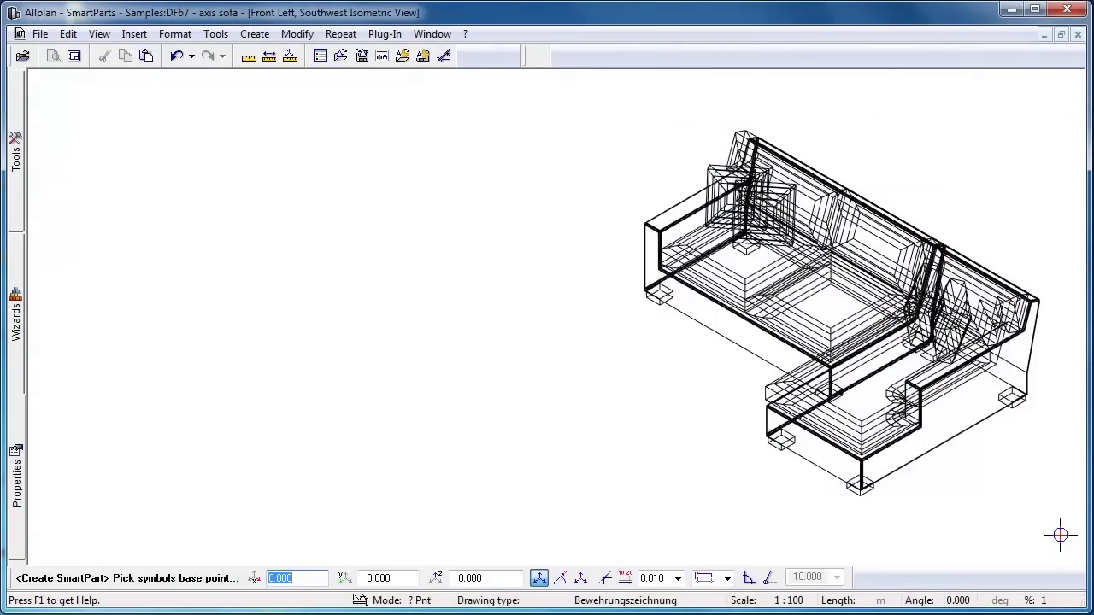
click(859, 491)
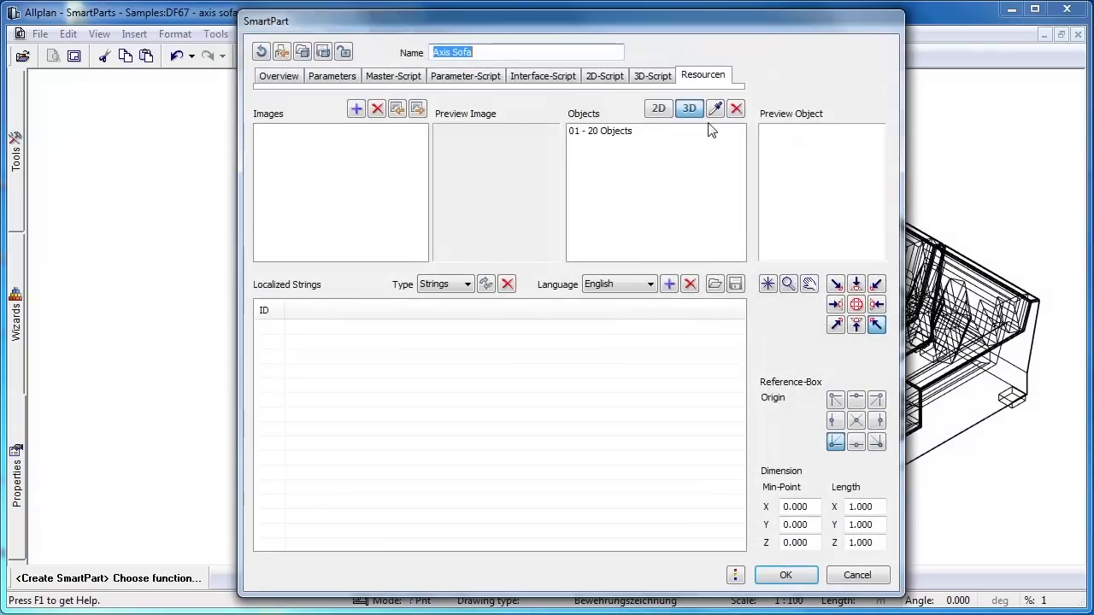
click(660, 131)
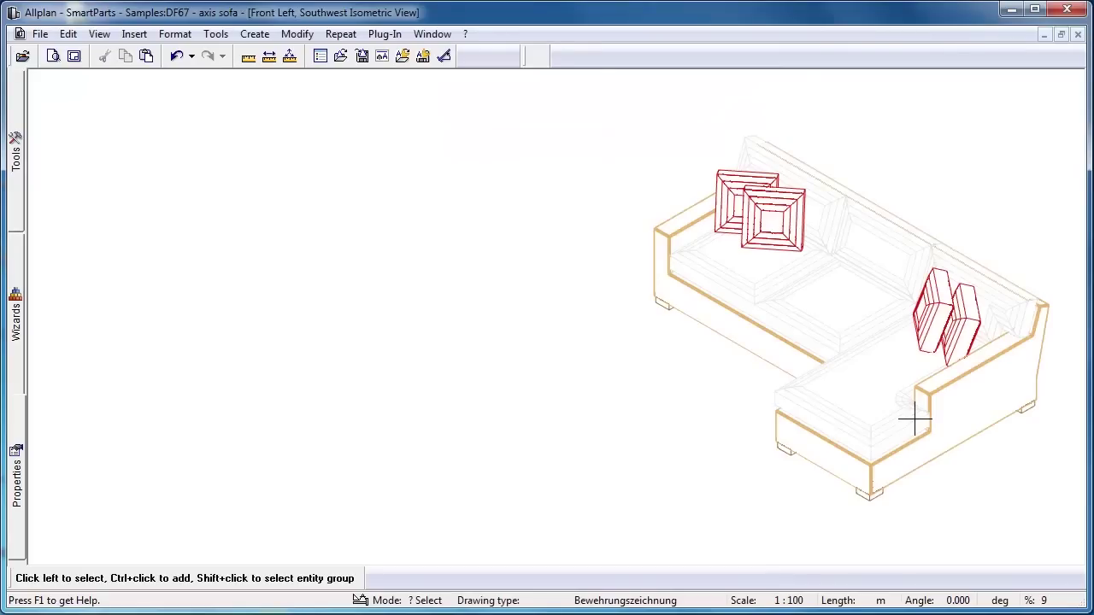
Open the Axis Sofa's properties and examine its 2D, 3D and surface settings
double_click(912, 419)
click(80, 130)
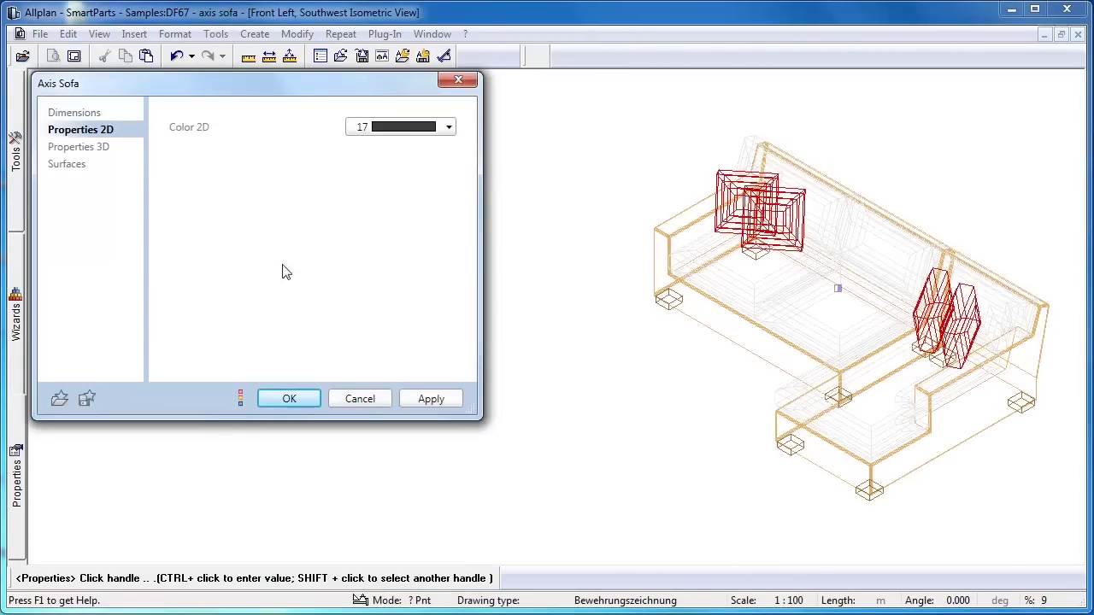
click(122, 147)
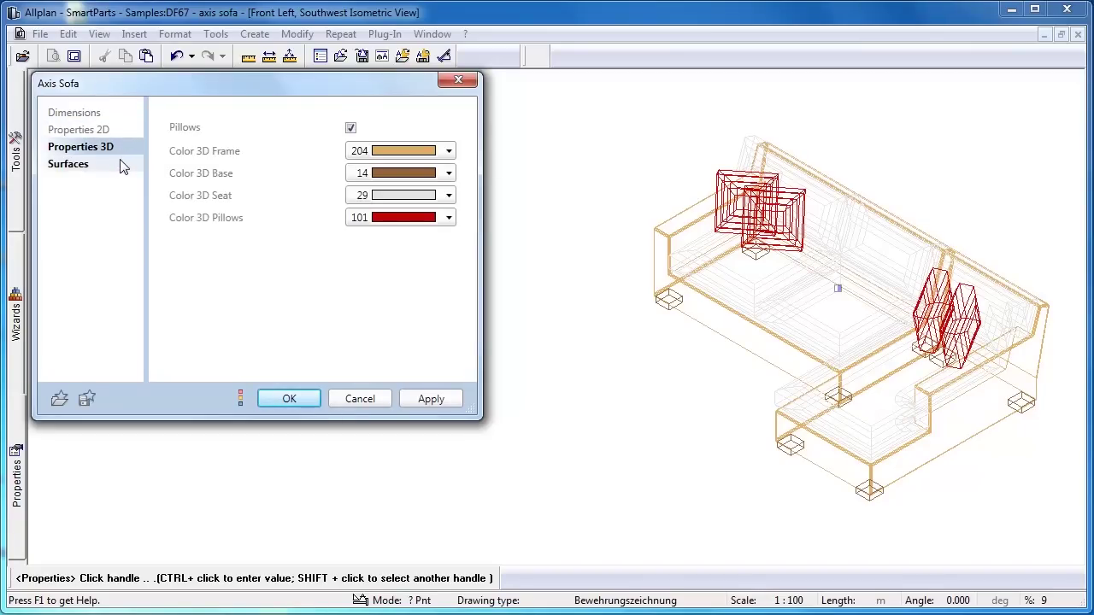
click(122, 166)
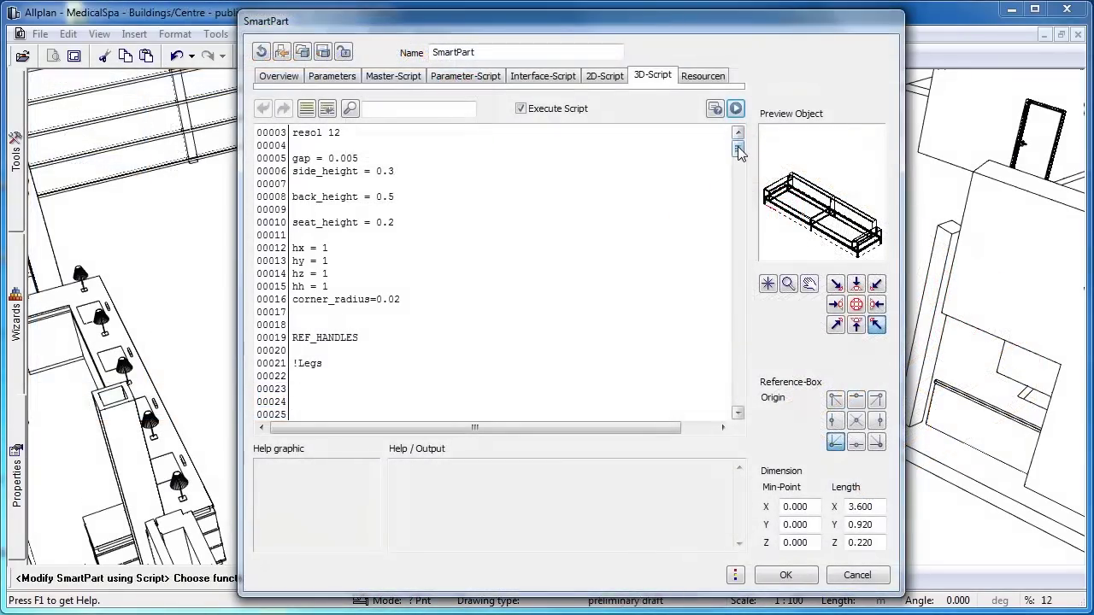
Read through the 3D script of the modern sofa SmartPart
drag(740, 151, 740, 257)
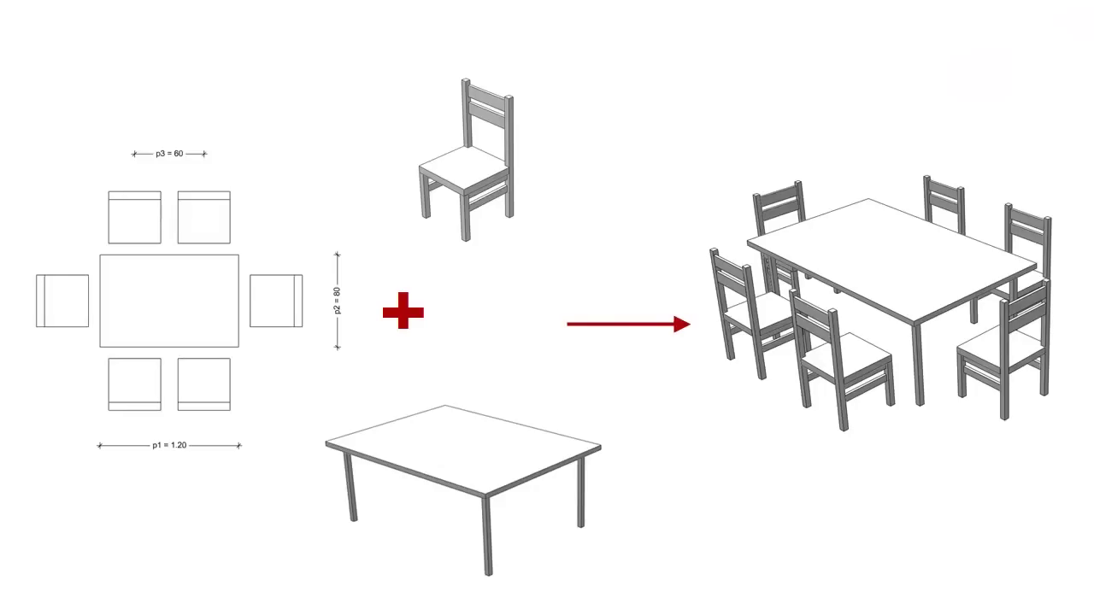